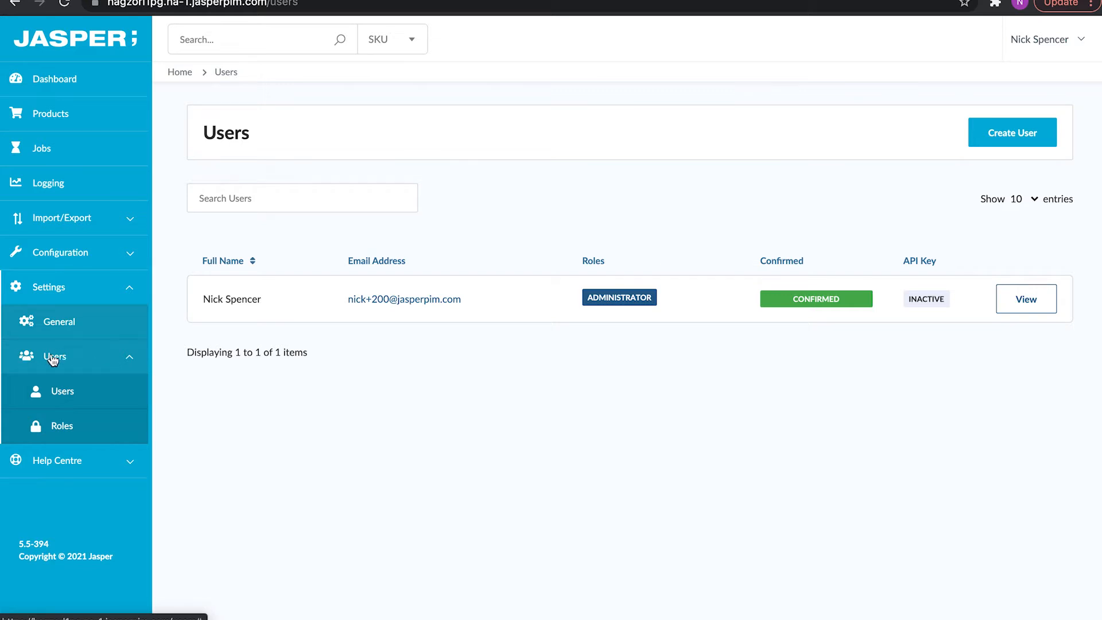
Reload the users list and open the administrator user's details for editing.
click(64, 392)
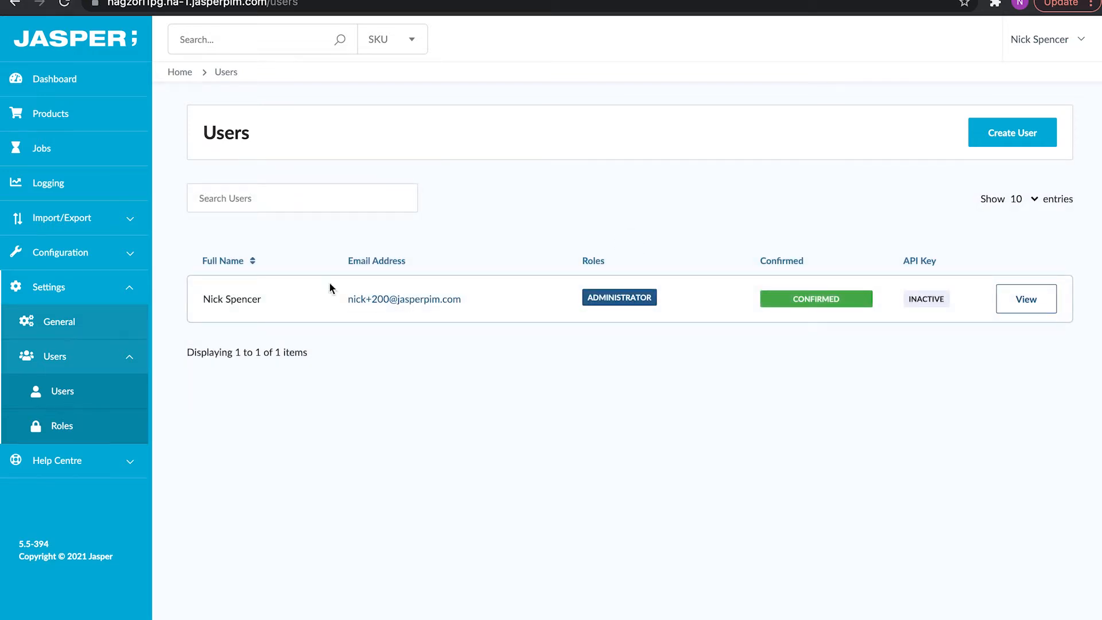
double_click(213, 299)
click(254, 299)
double_click(914, 299)
click(1026, 309)
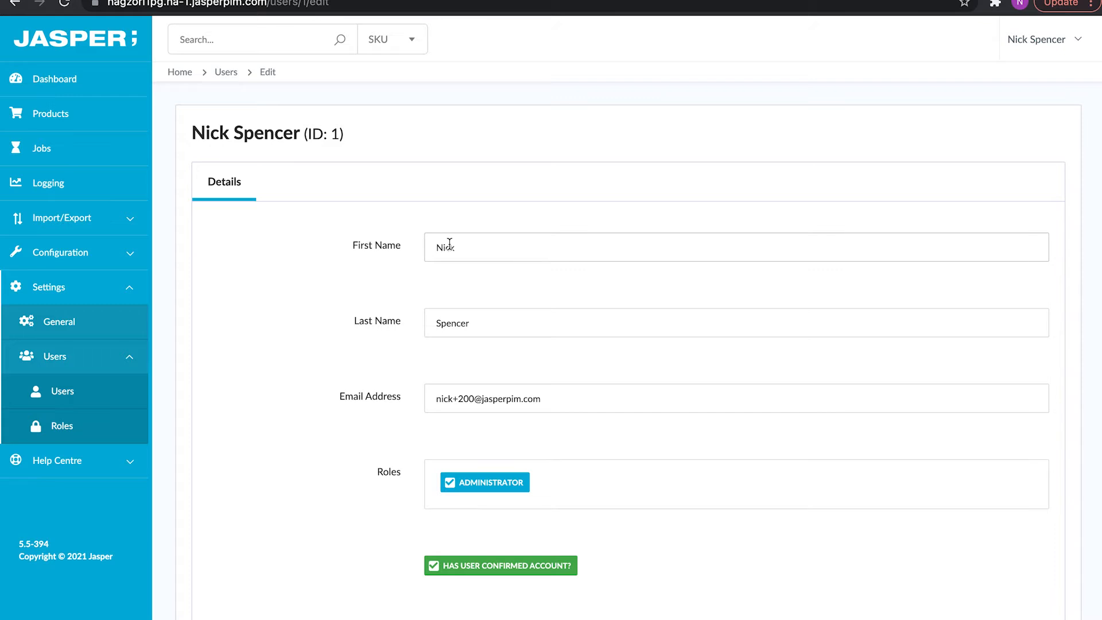
Save the administrator's account details and view the password settings.
scroll(473, 319, down, 2)
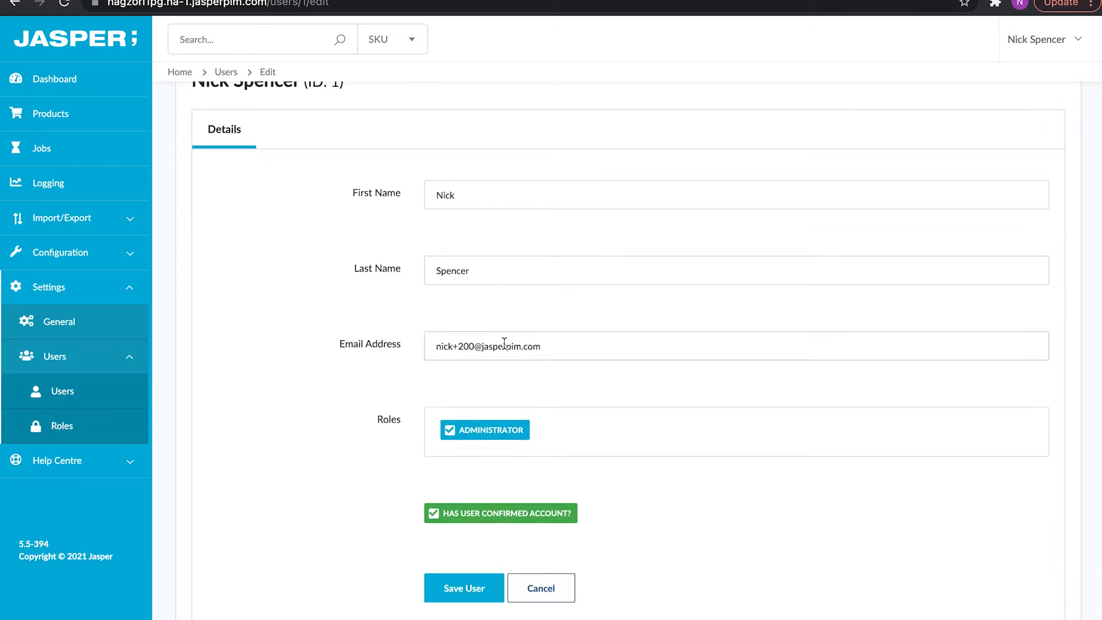
scroll(477, 431, down, 2)
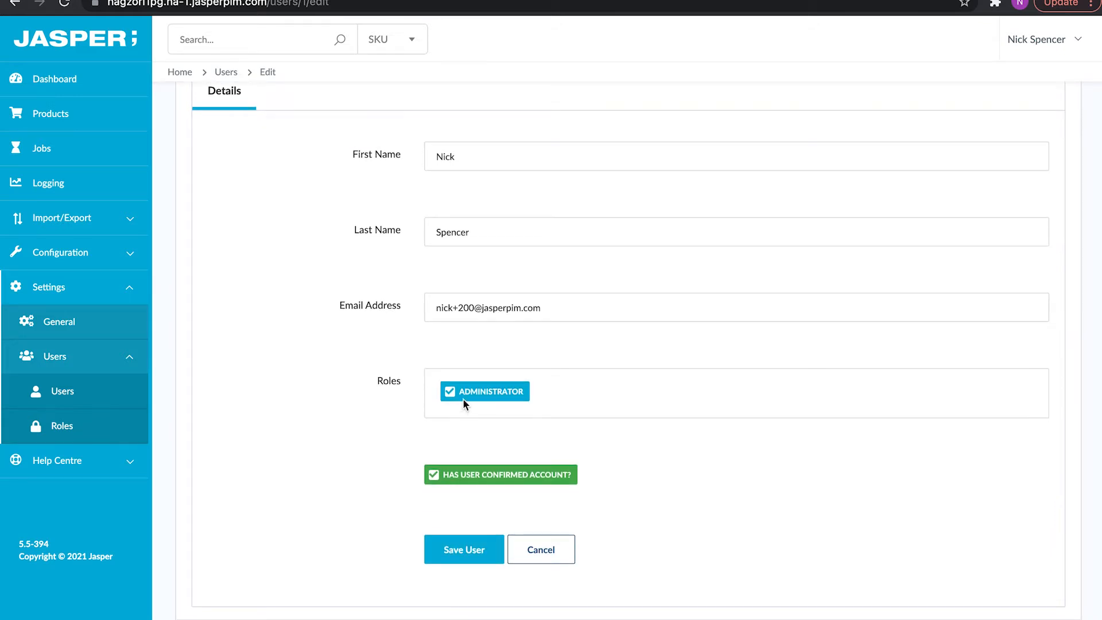
scroll(465, 396, down, 2)
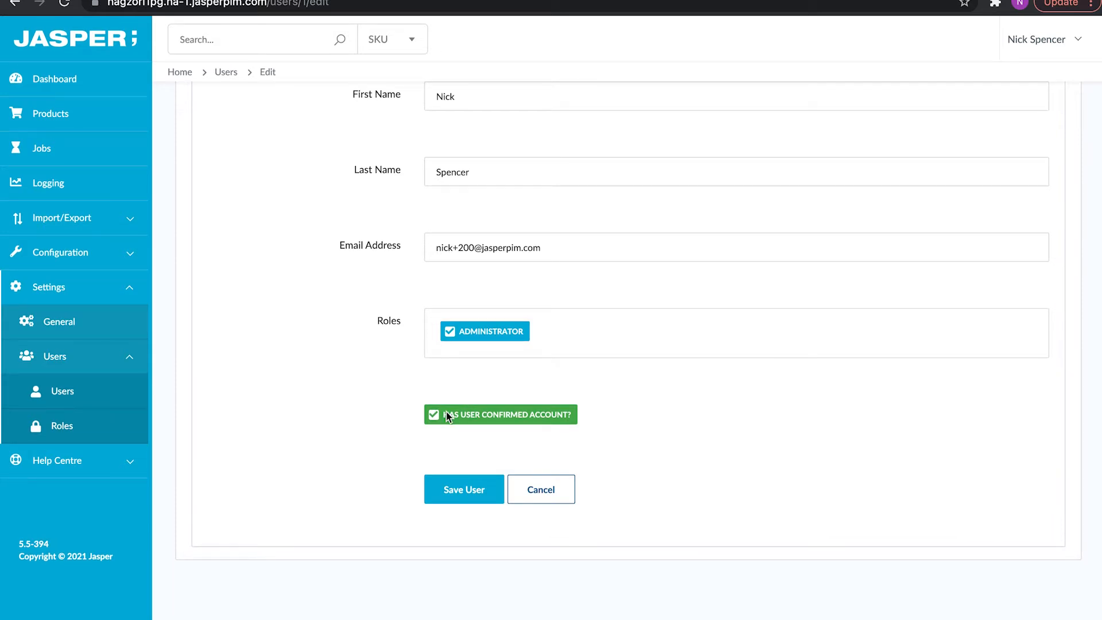
click(442, 498)
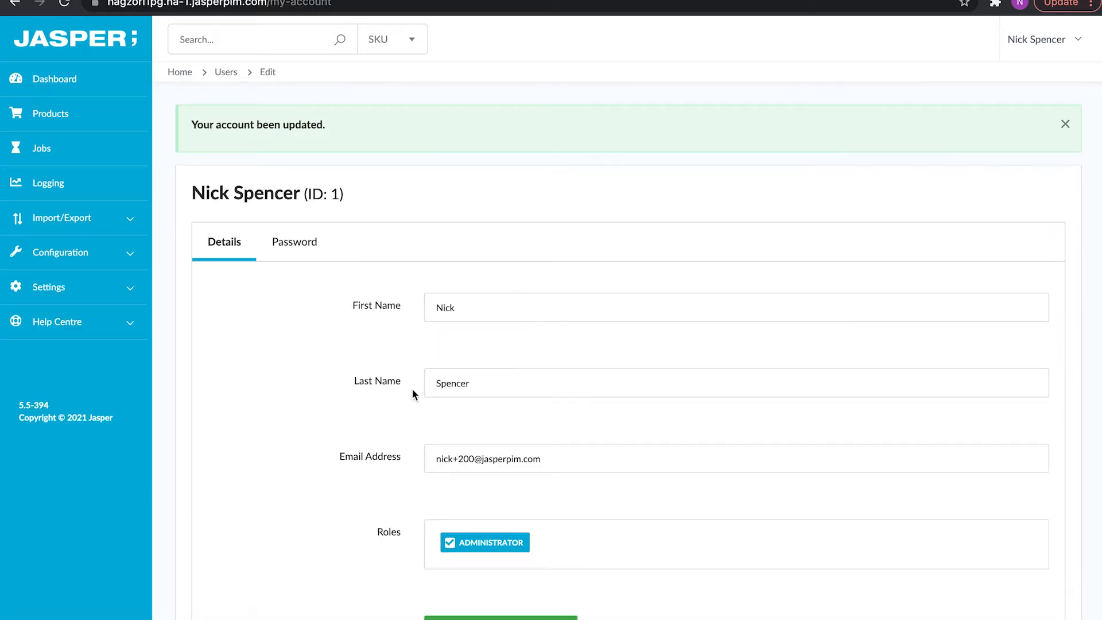
click(283, 232)
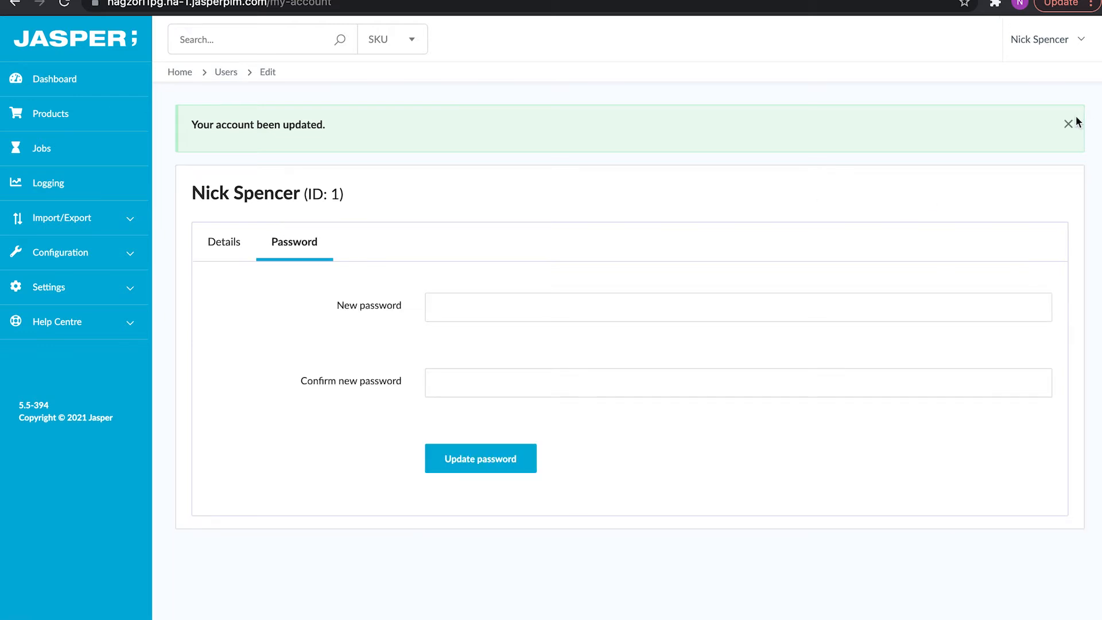
click(1068, 124)
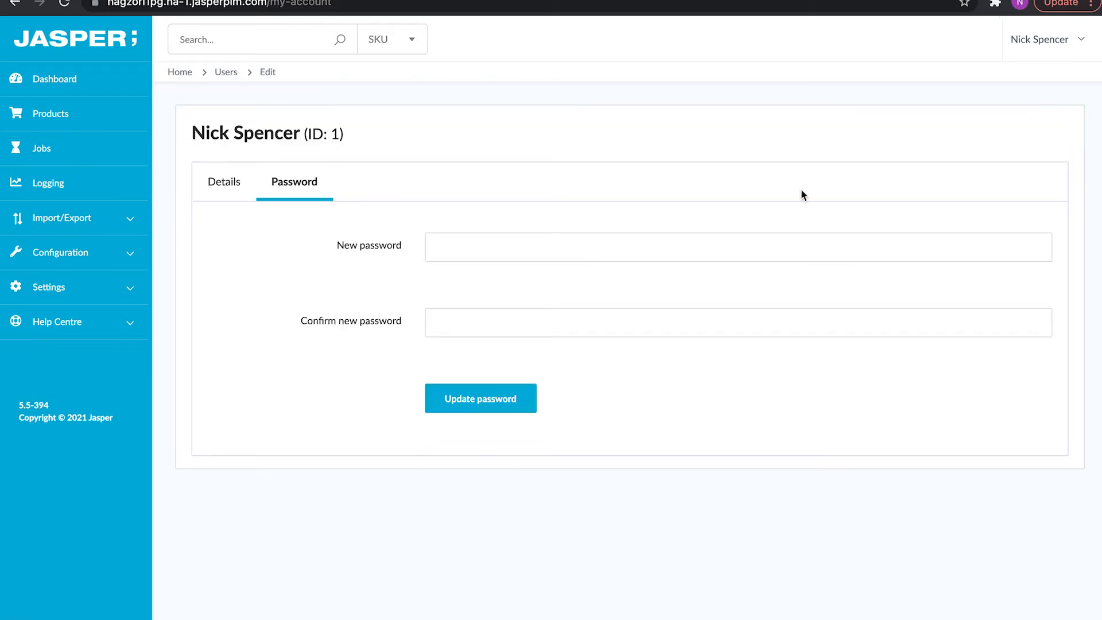
Return to the account details and navigate to Settings > User Management > Users.
click(195, 184)
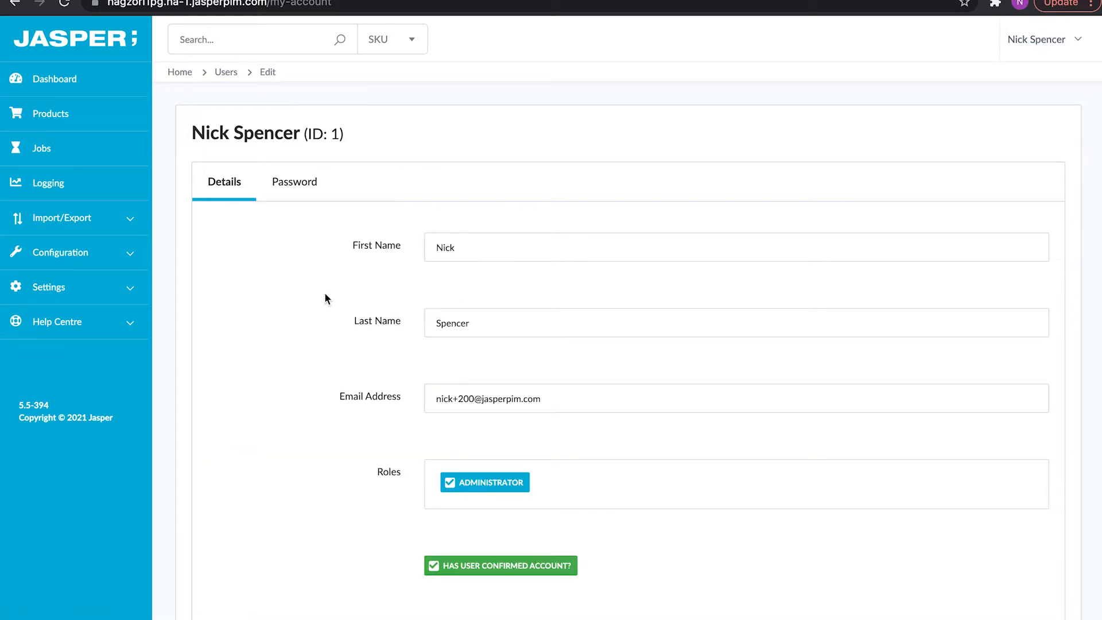
click(129, 287)
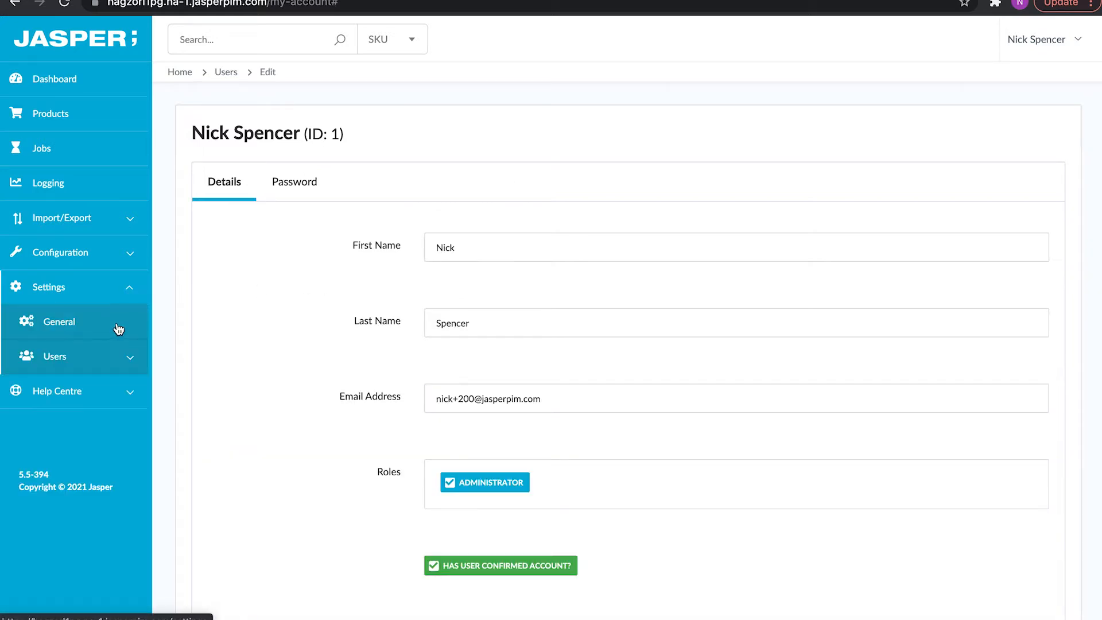
click(115, 357)
click(108, 392)
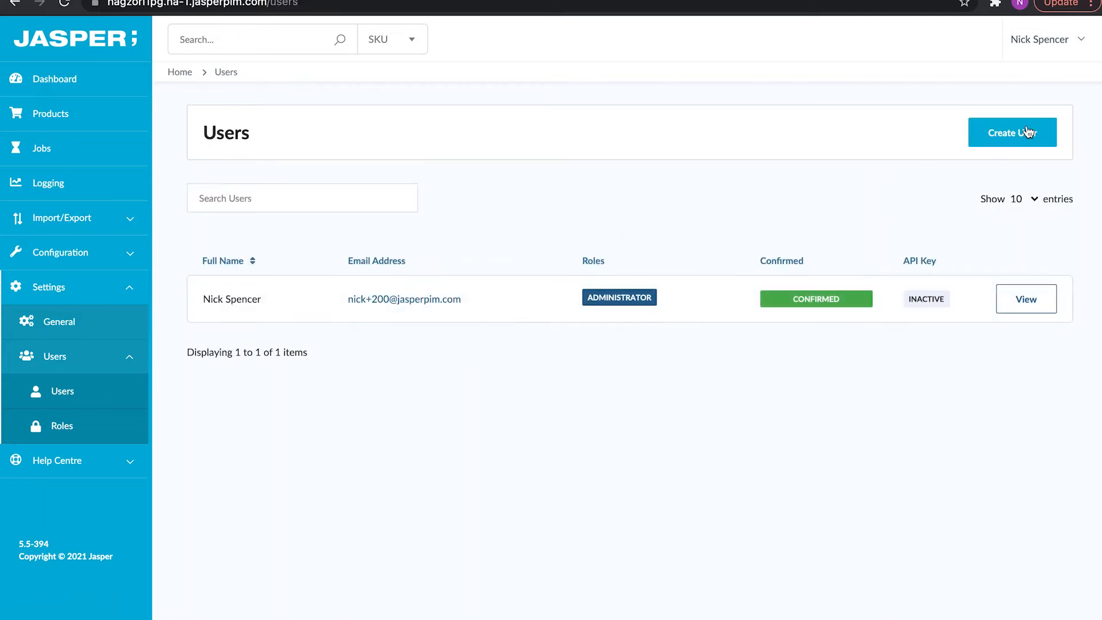
Create a new user from their full name and e-mail address, then dismiss the notice.
click(1018, 131)
click(503, 240)
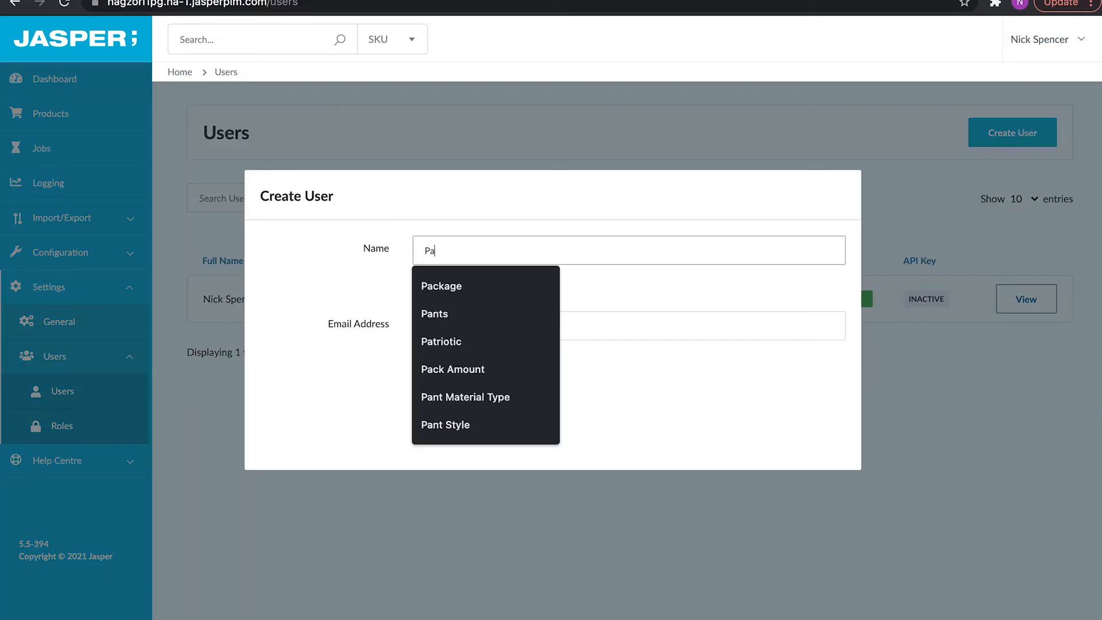
key(Tab)
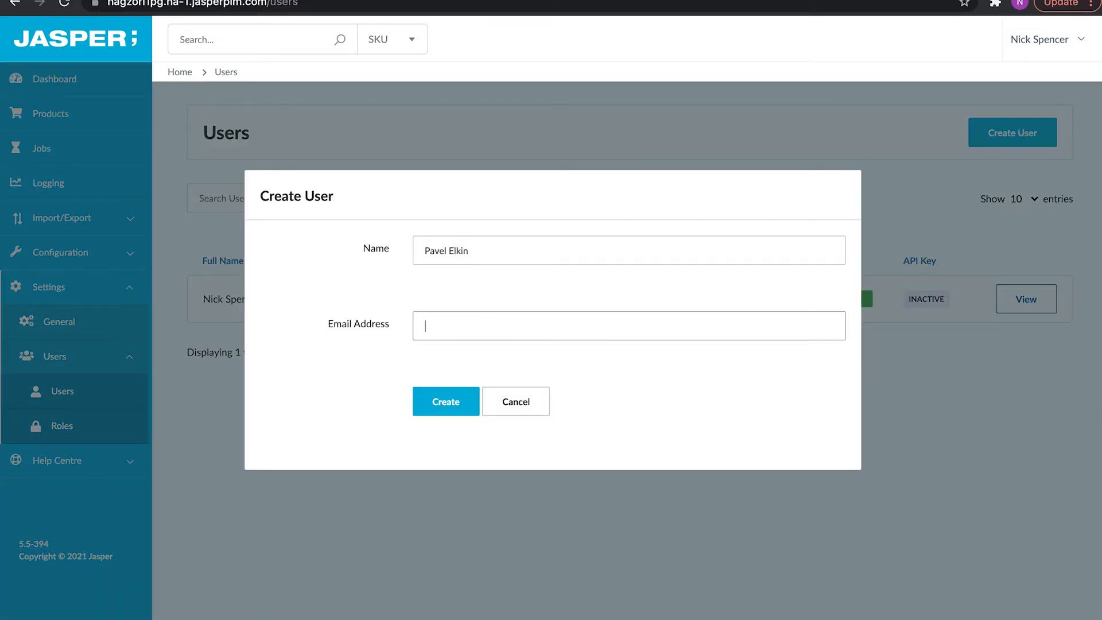
text(pavel@example.com)
click(441, 404)
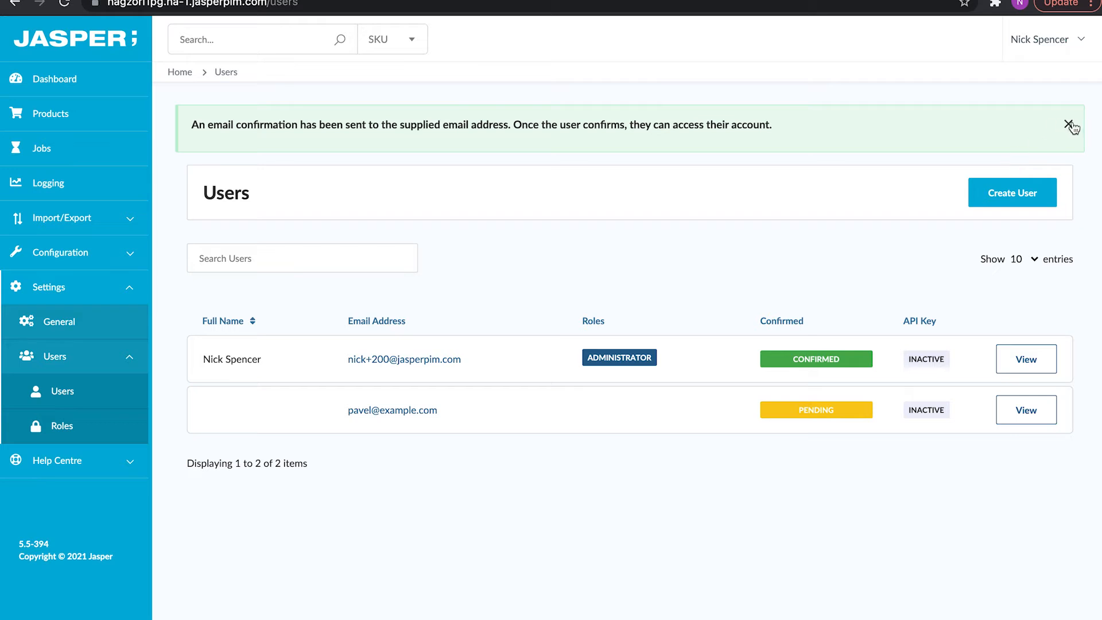
click(1069, 124)
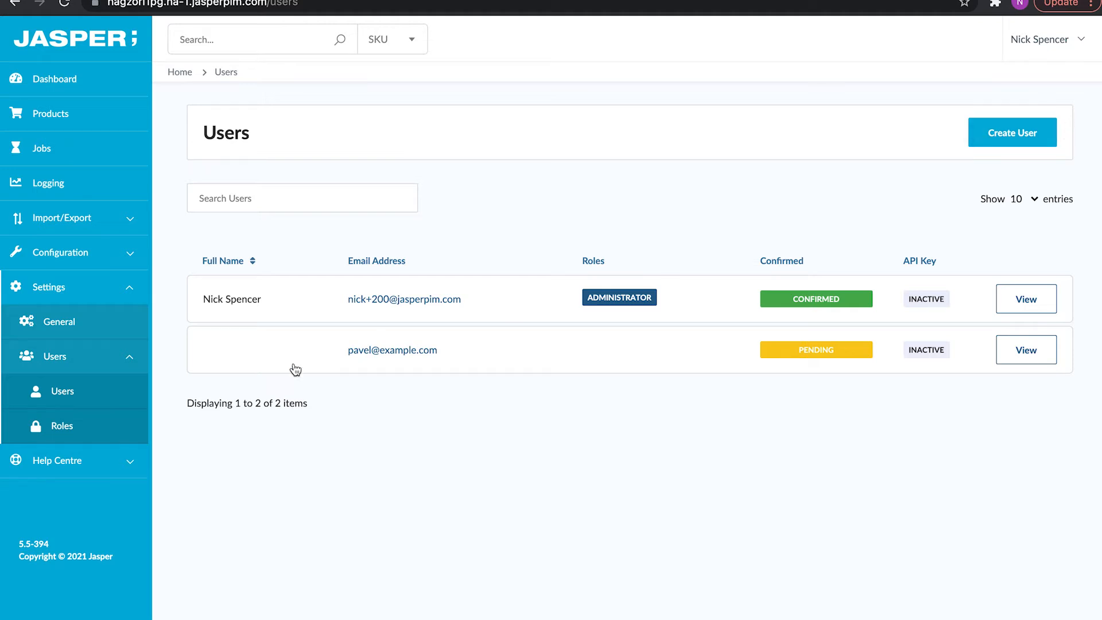
Create a role named Merchandiser from the Roles list and scroll through its permission options.
click(51, 429)
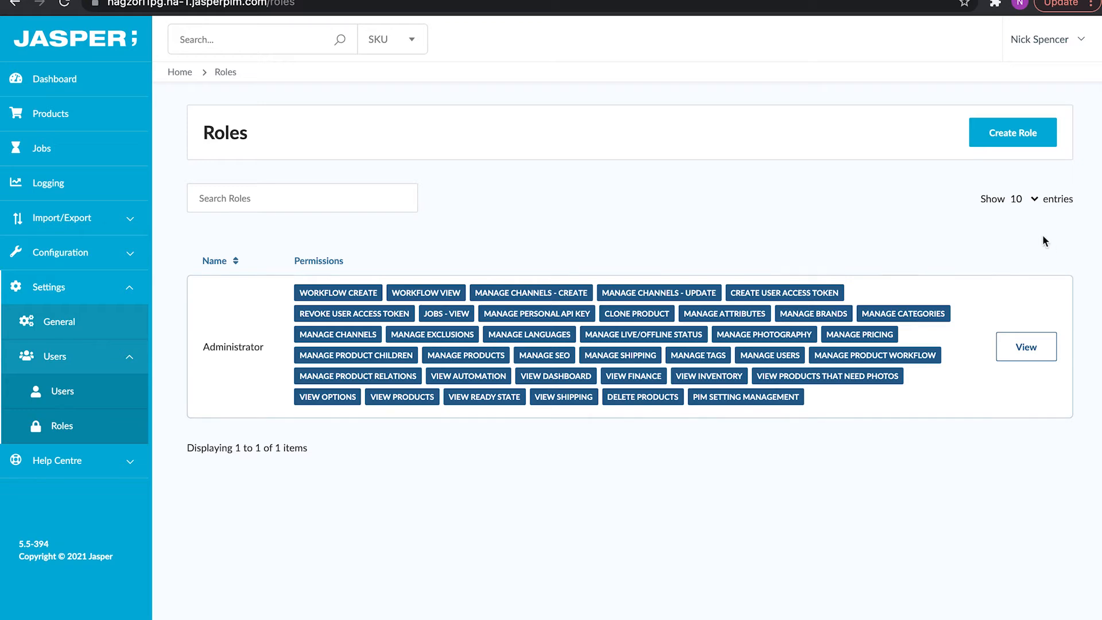
click(1012, 133)
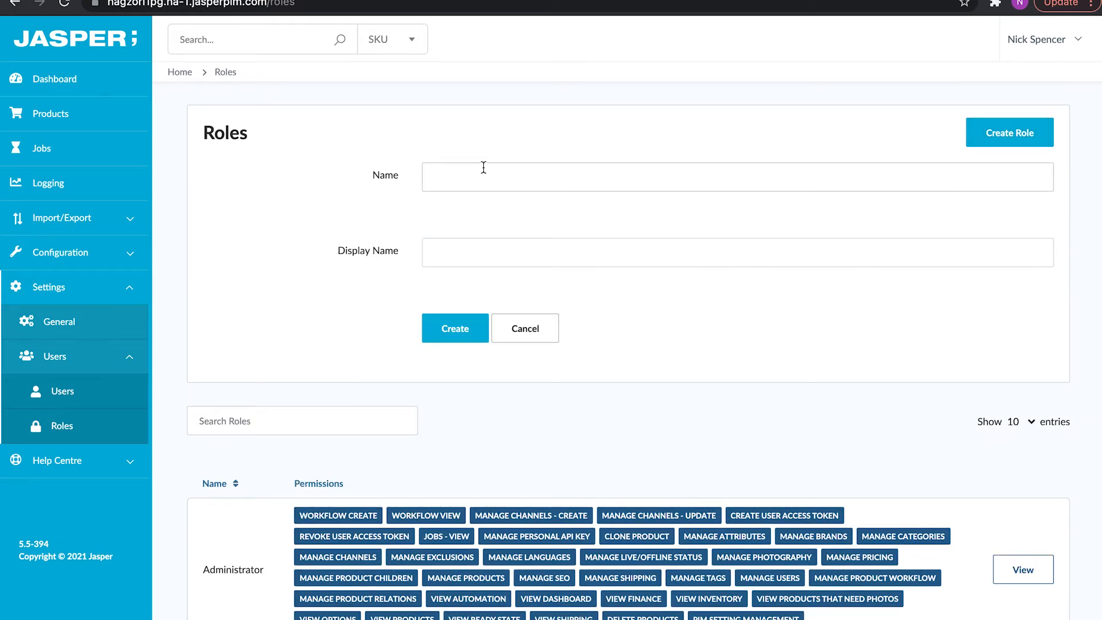
click(482, 170)
text(M)
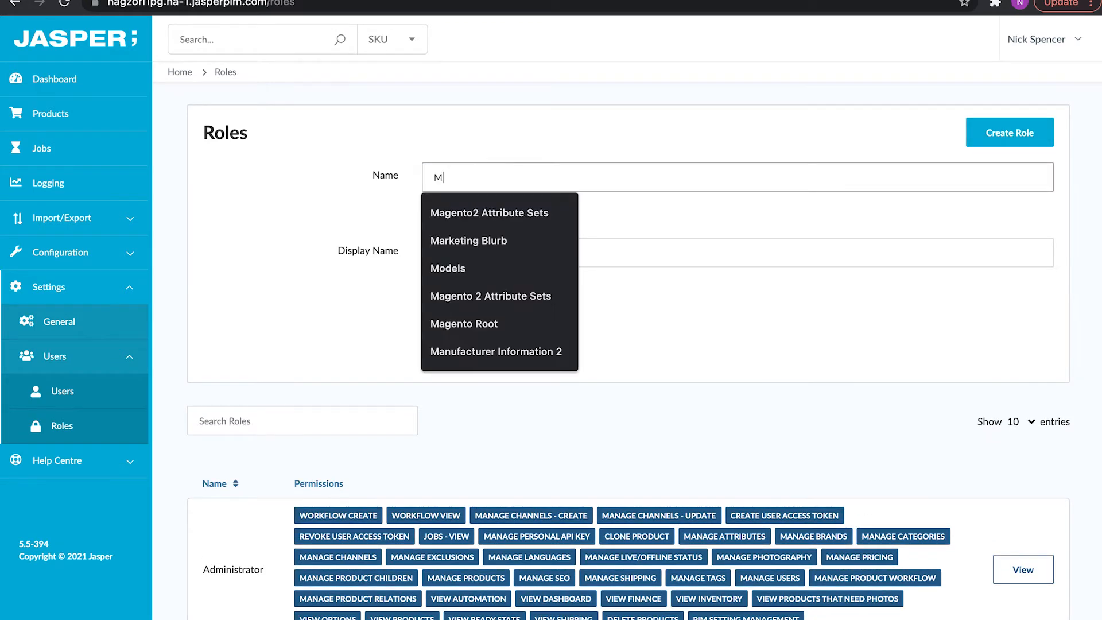
text(erchandiser)
key(Tab)
click(442, 330)
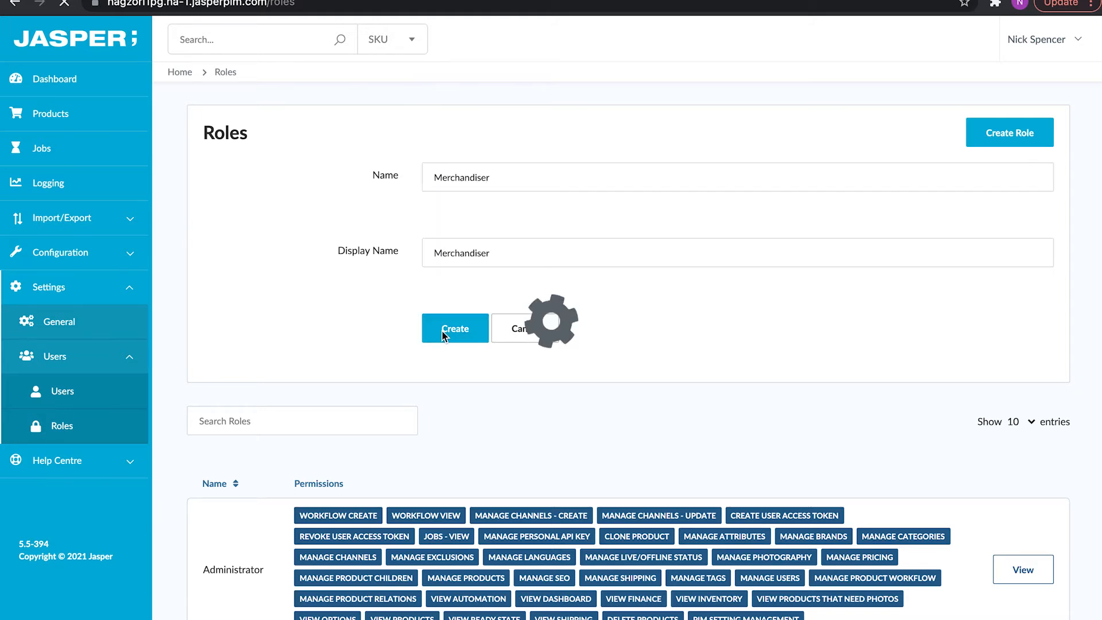
scroll(492, 296, down, 3)
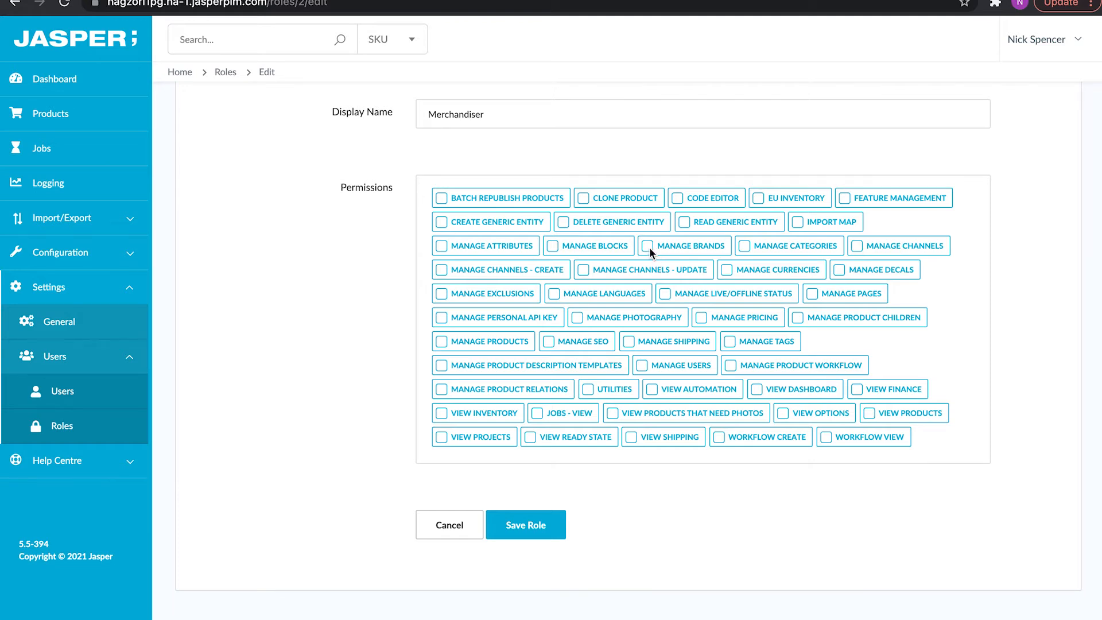
Grant Merchandiser Manage Brands, Attributes, Categories, Pricing, Shipping, Products and Tags.
click(650, 247)
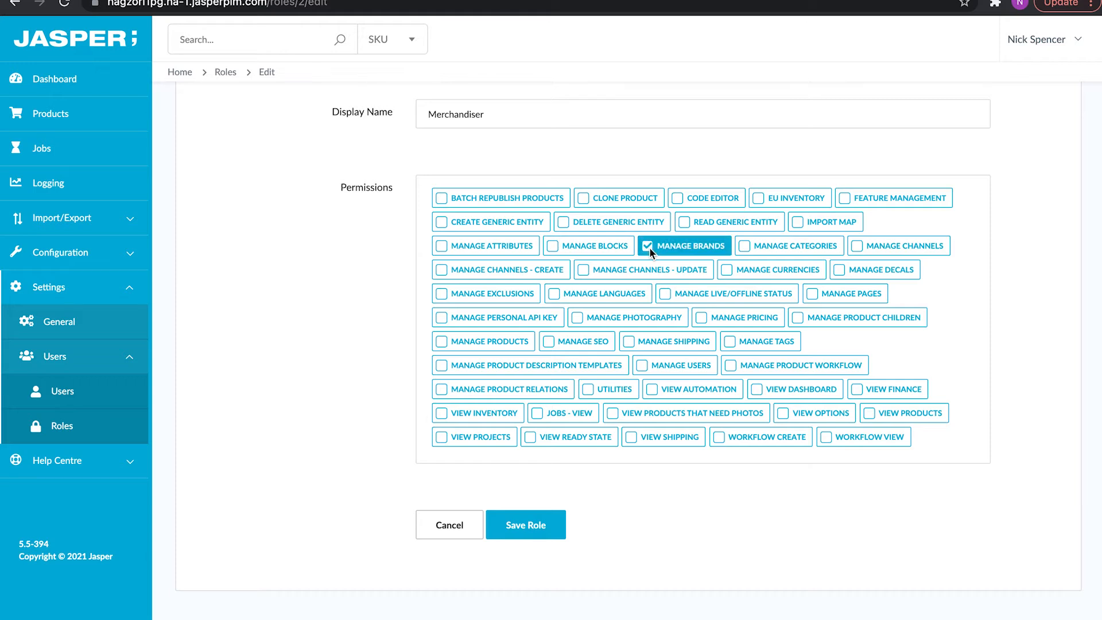
click(472, 247)
click(807, 248)
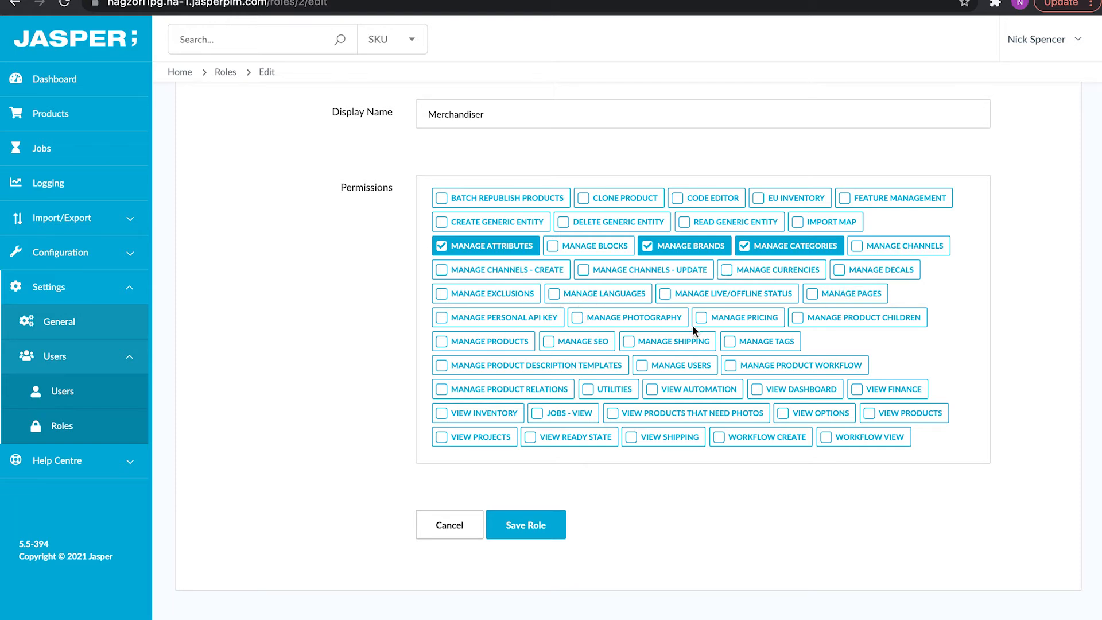
click(747, 317)
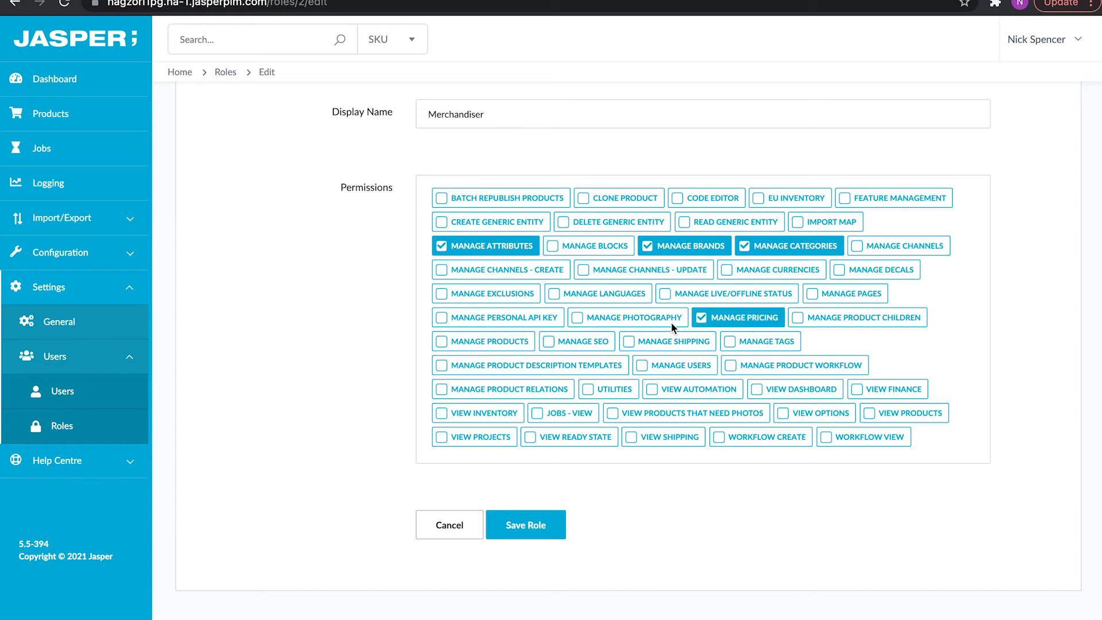
click(655, 336)
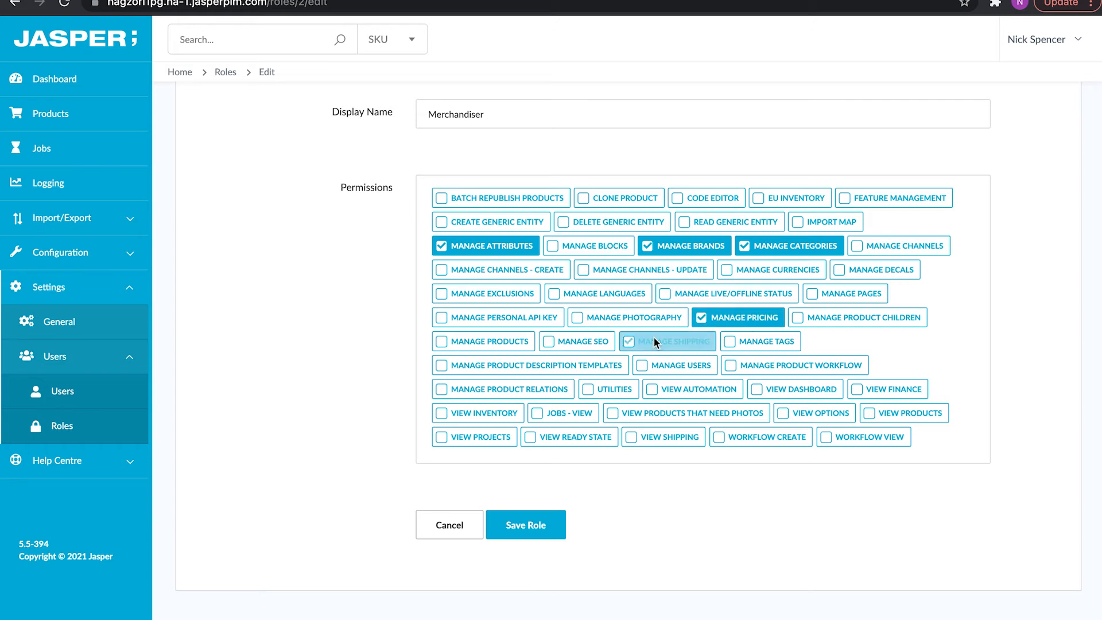
click(472, 336)
click(747, 339)
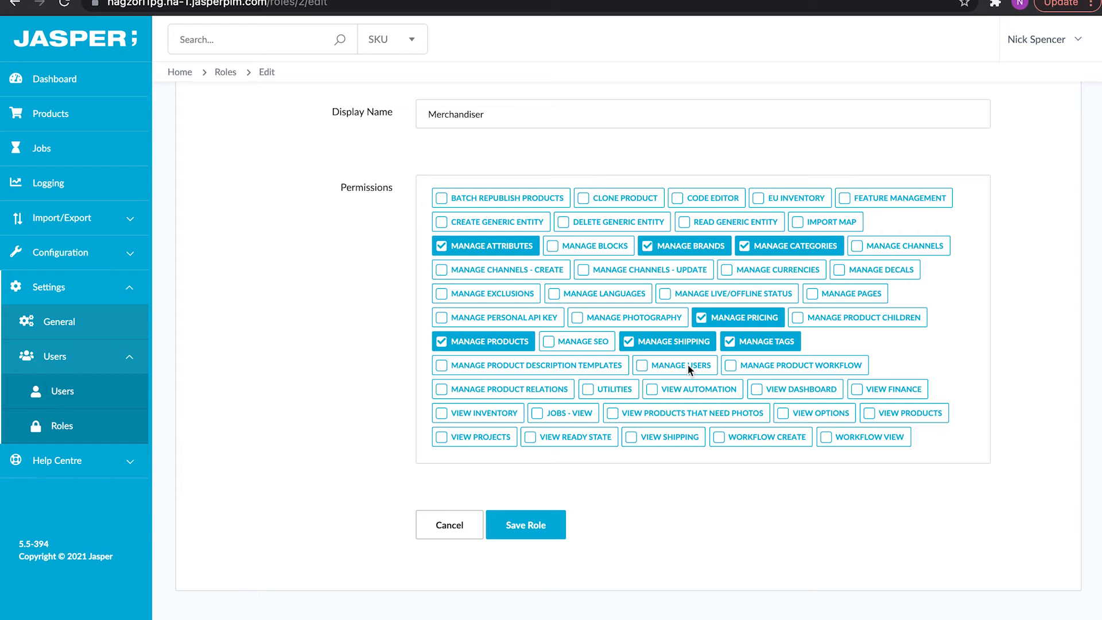
Add View Dashboard and View Products, then save the Merchandiser role.
click(771, 388)
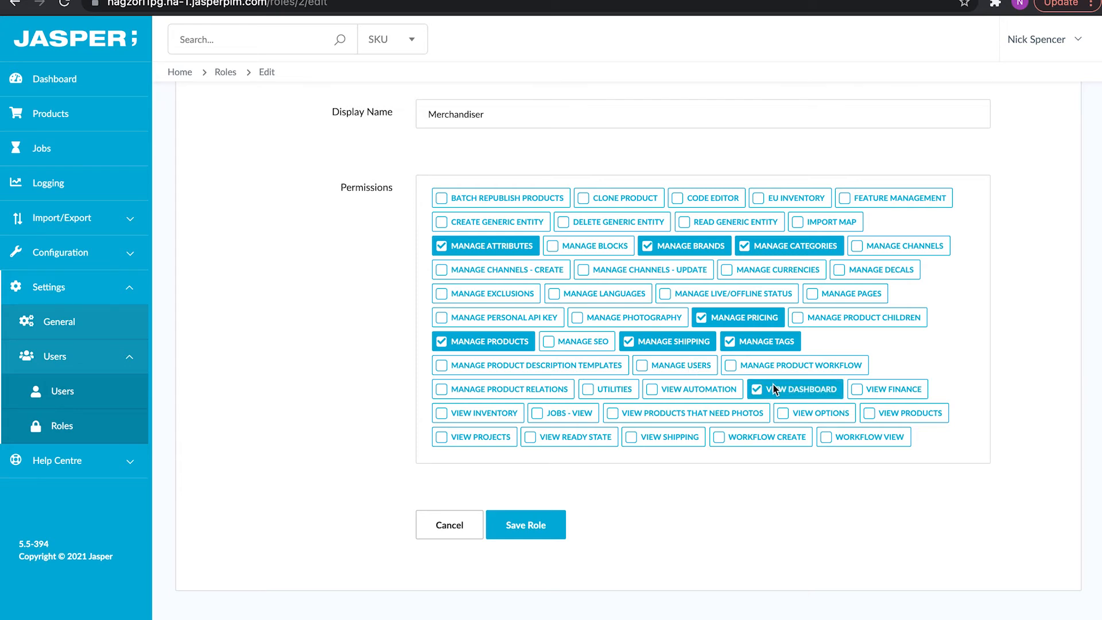
click(877, 411)
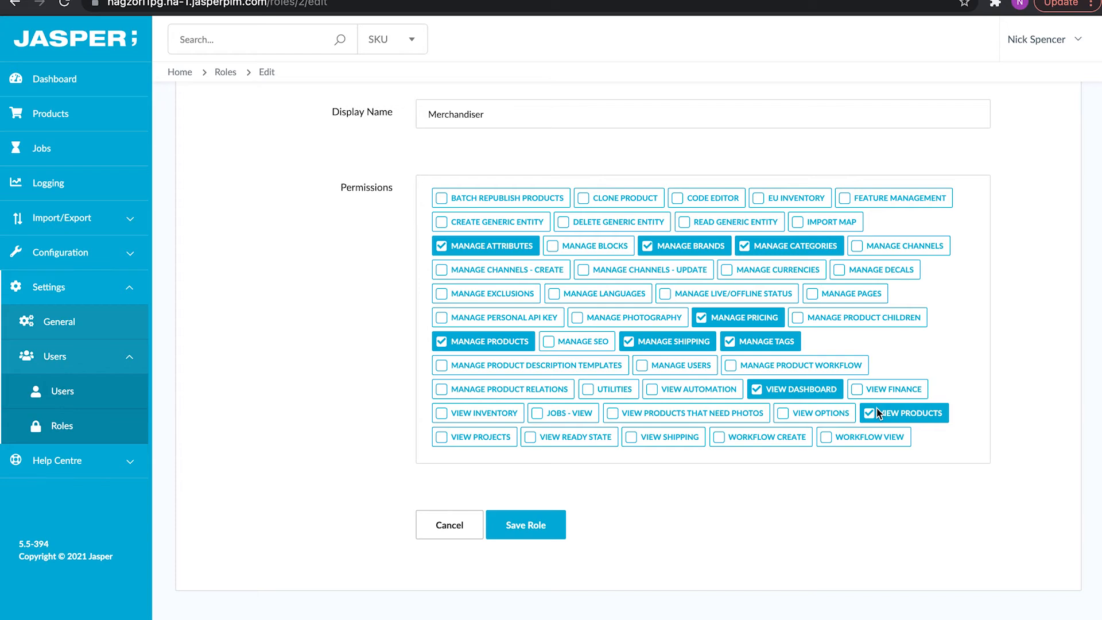
click(549, 520)
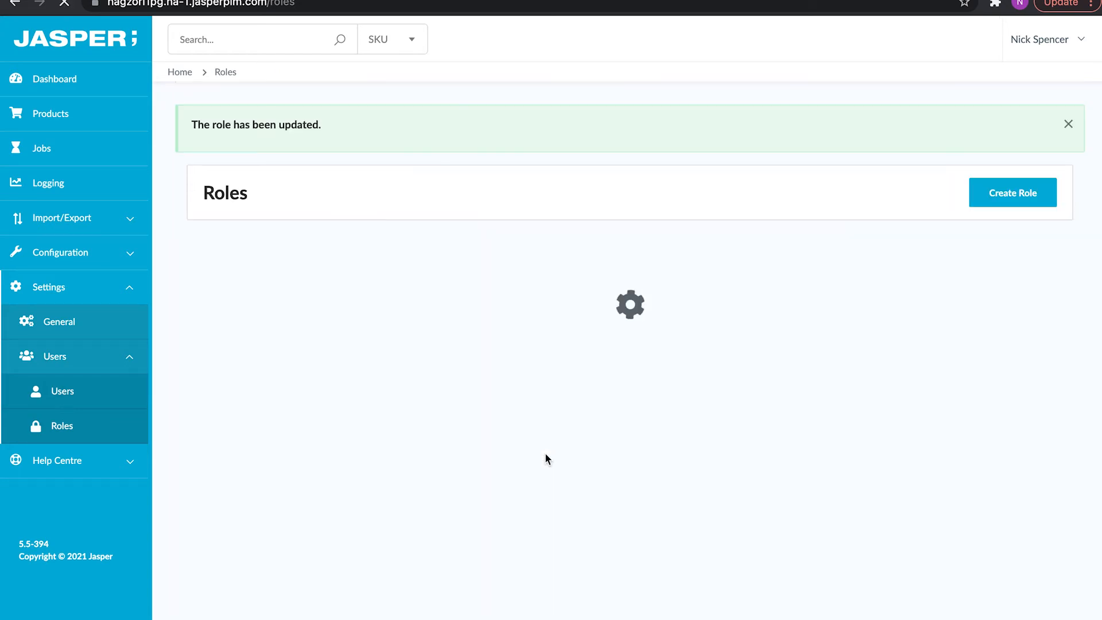
click(1069, 123)
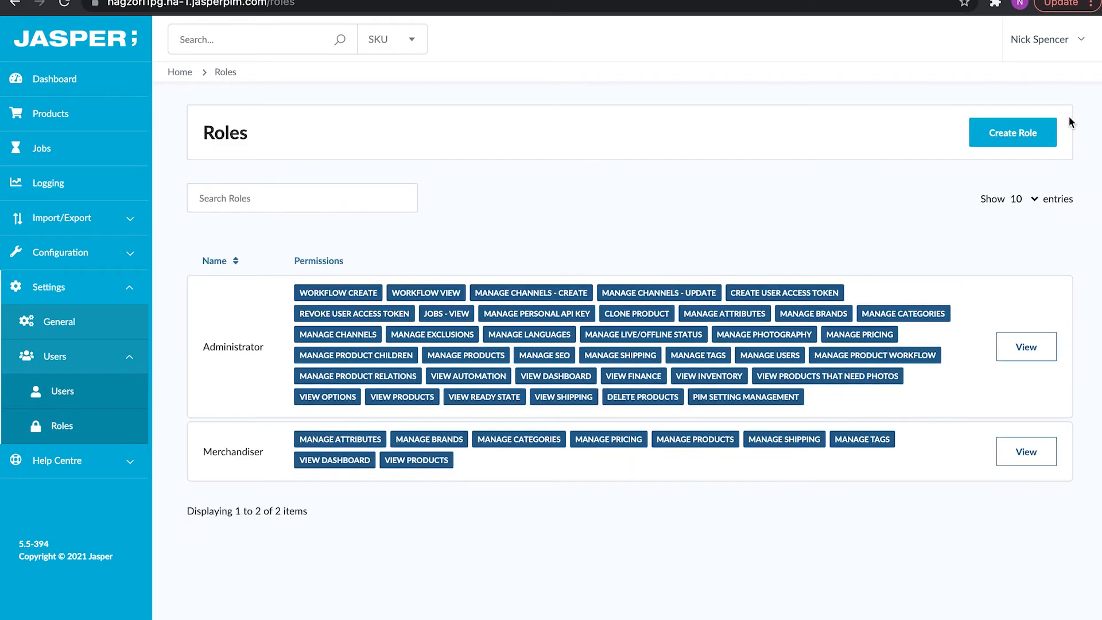
Assign the Merchandiser role to the pending user and save their updated details.
click(62, 391)
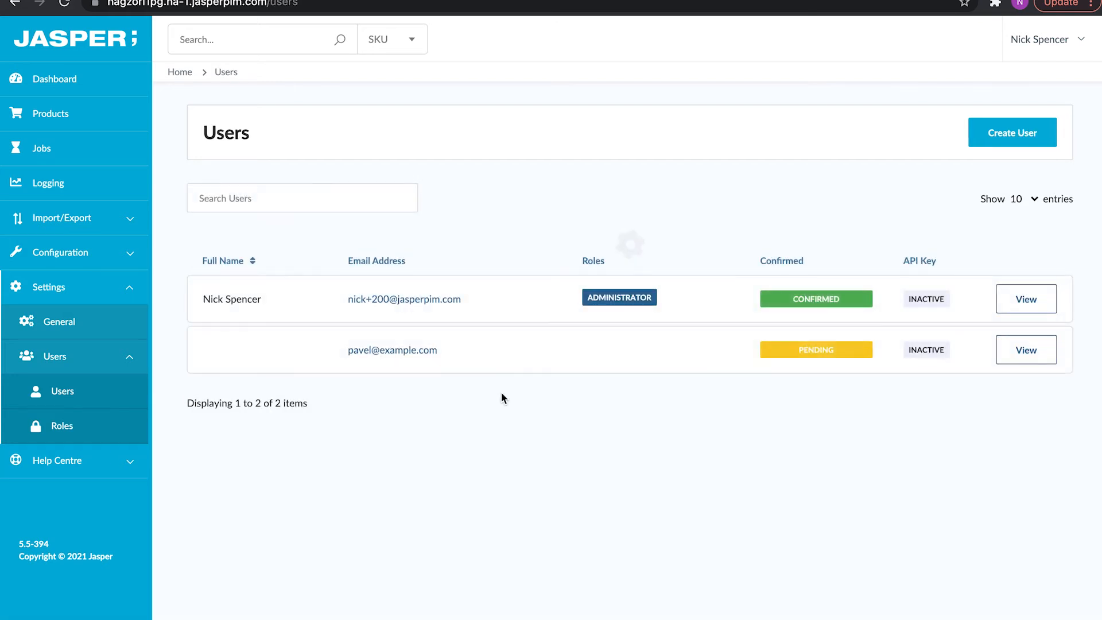
click(1053, 348)
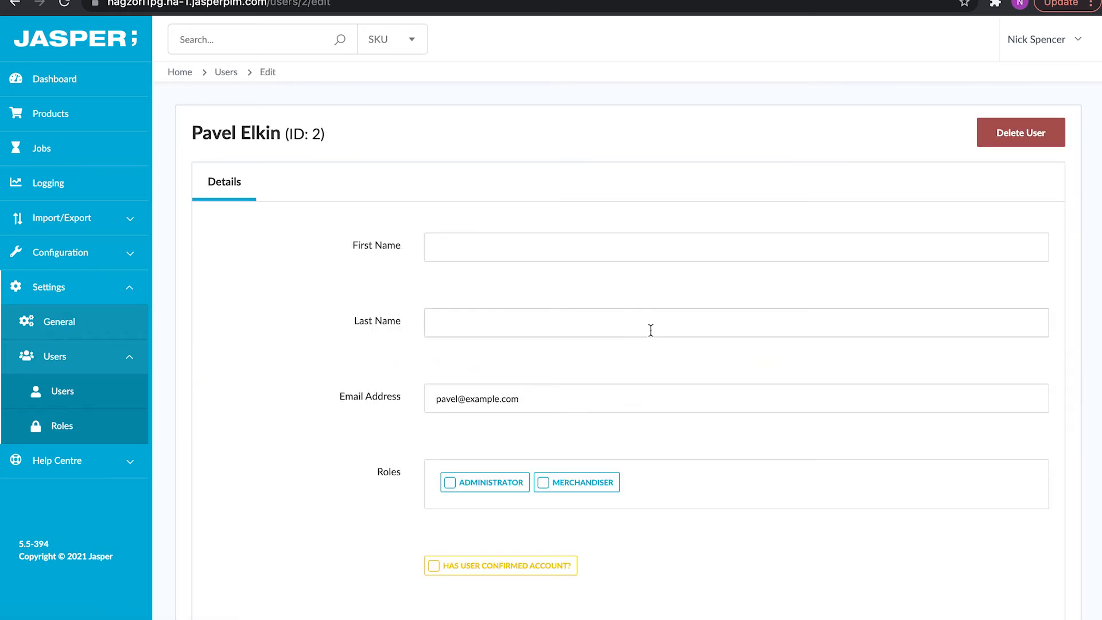
click(561, 482)
scroll(562, 485, down, 2)
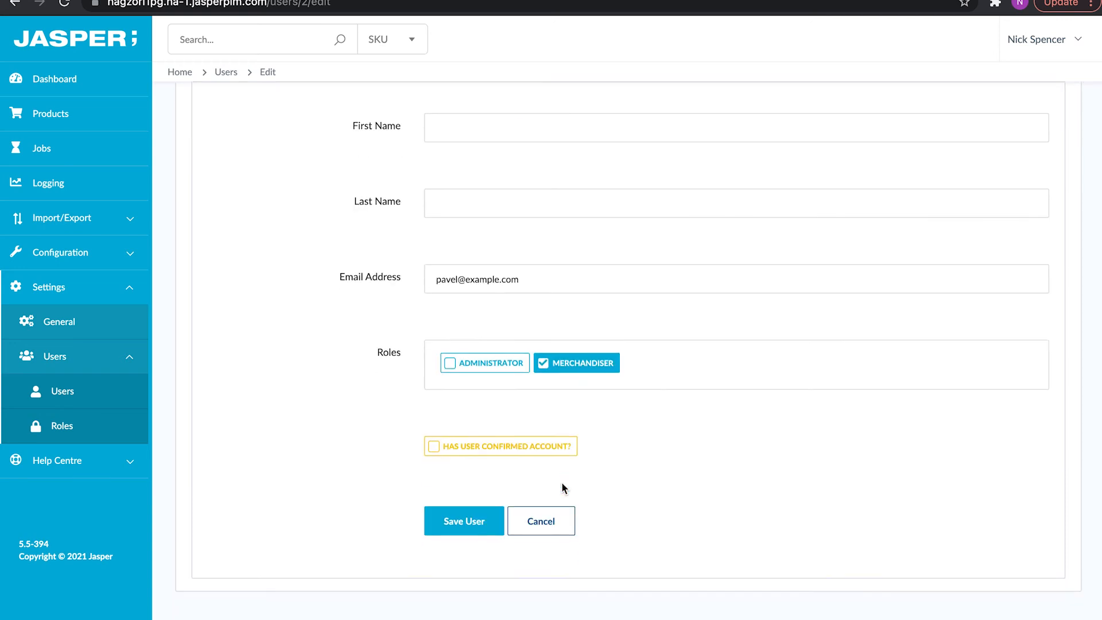
click(462, 523)
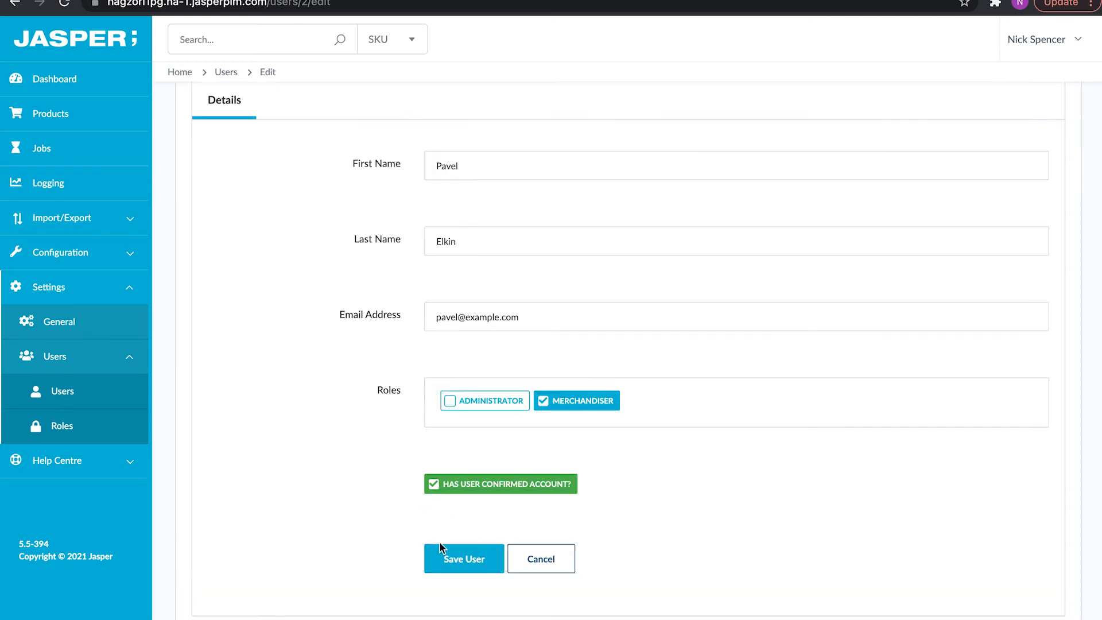
click(442, 549)
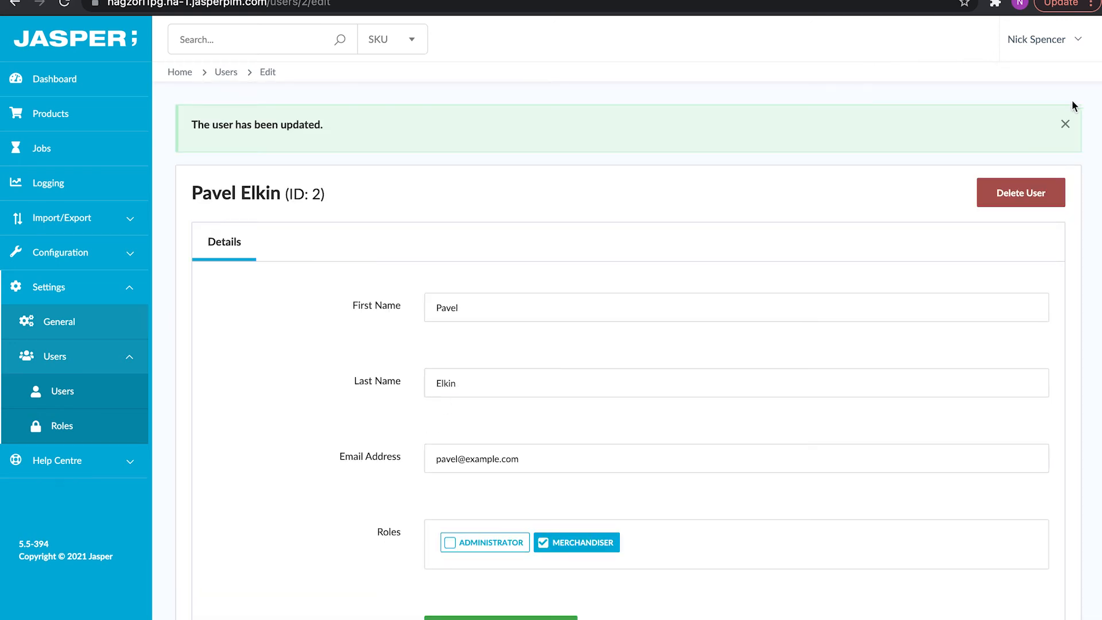
click(1066, 124)
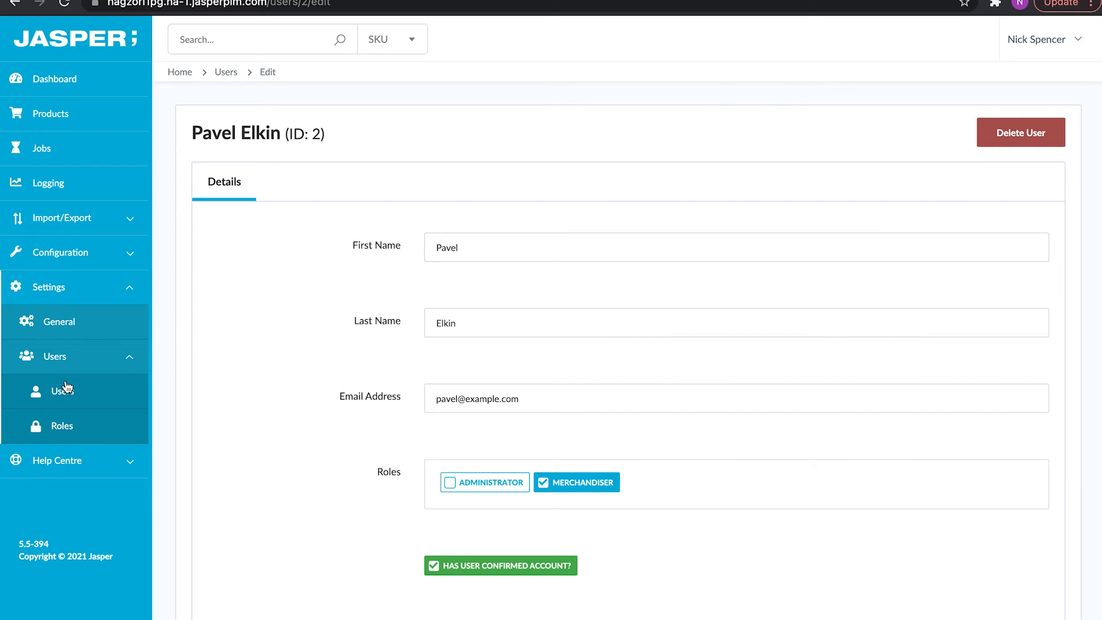
click(69, 422)
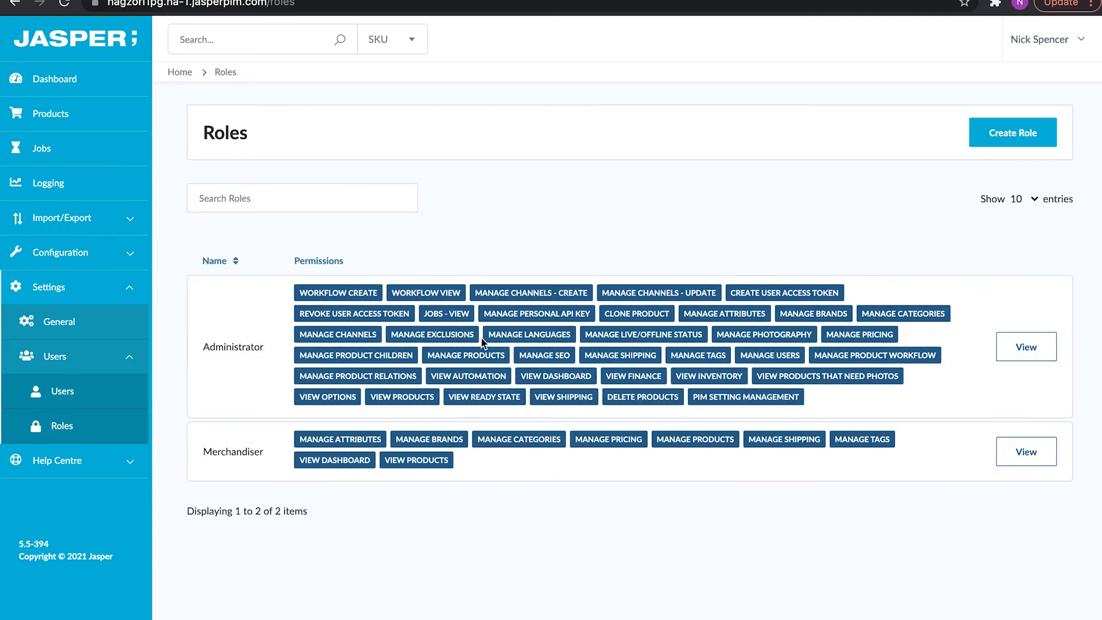
Untick Manage Channels on the Administrator role, save, and check Configuration for Channels.
click(1009, 348)
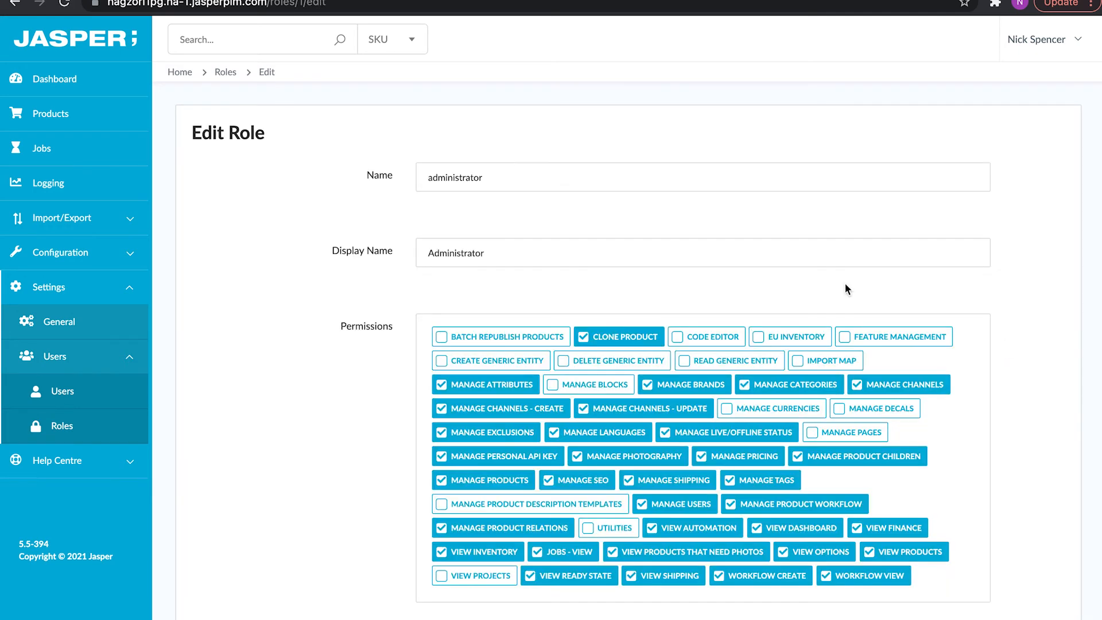
scroll(727, 287, down, 1)
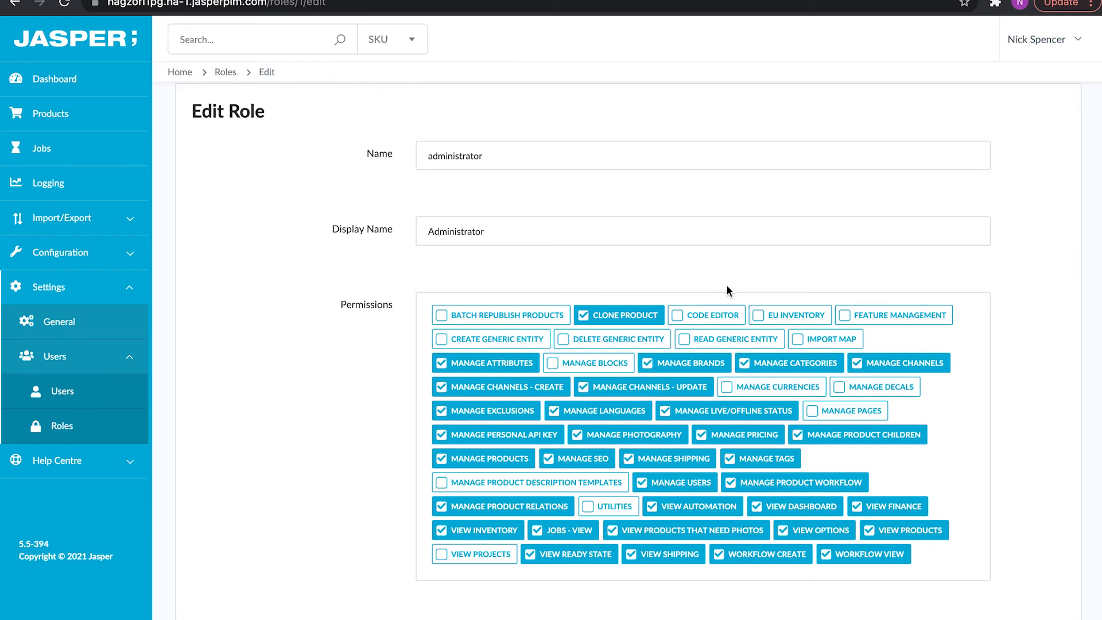
click(863, 364)
scroll(737, 263, down, 3)
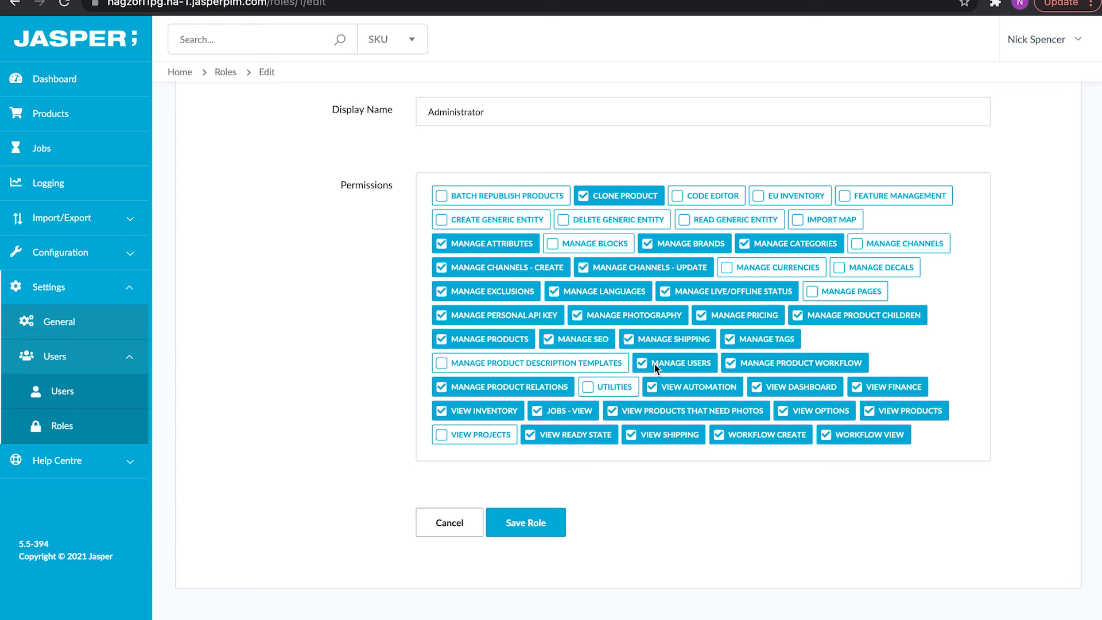
click(527, 520)
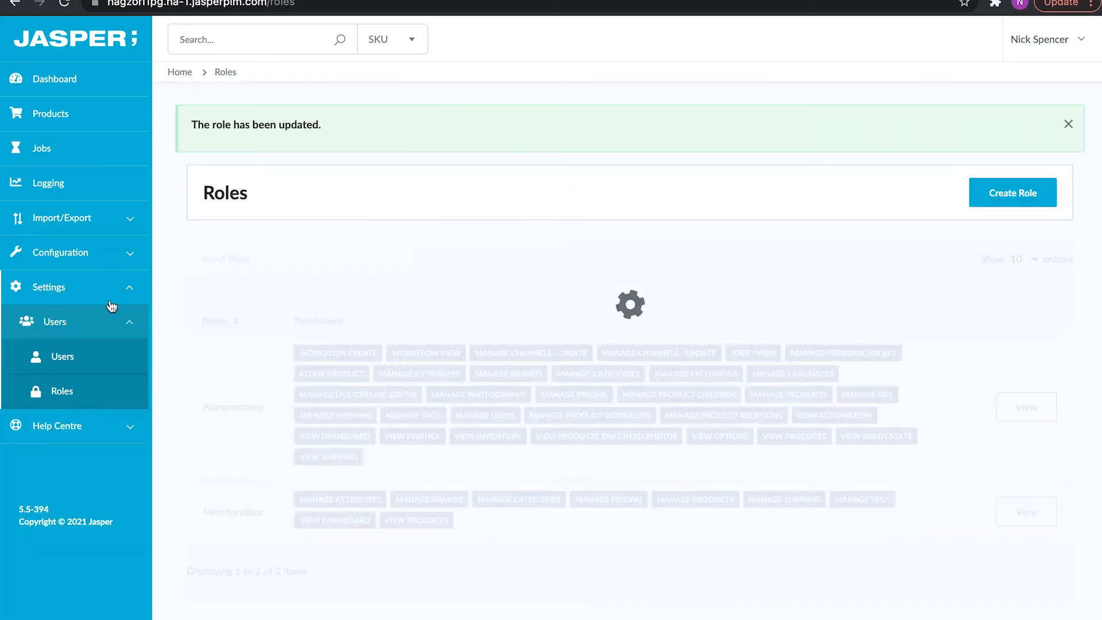
click(101, 260)
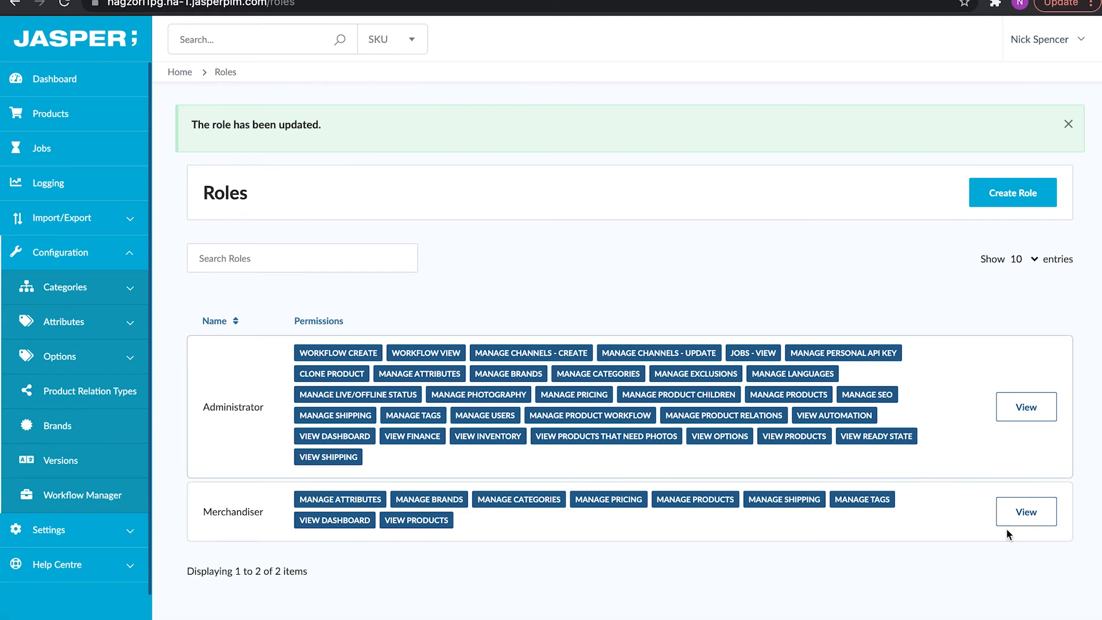
click(1021, 404)
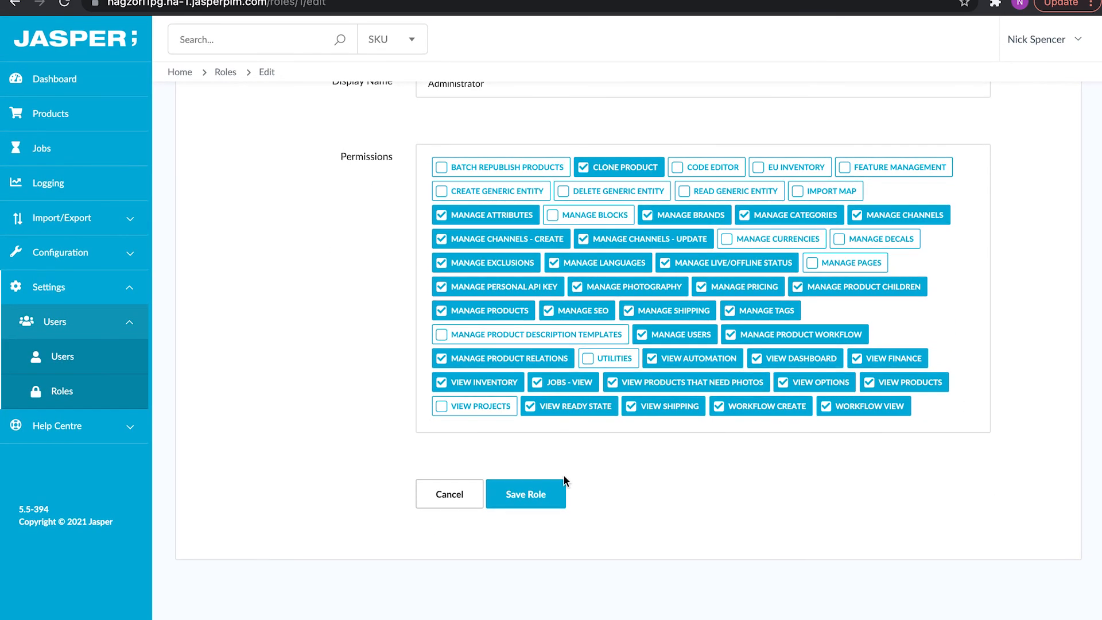
Save the Administrator role with Manage Channels restored and confirm Channels is back under Configuration.
click(554, 491)
click(77, 255)
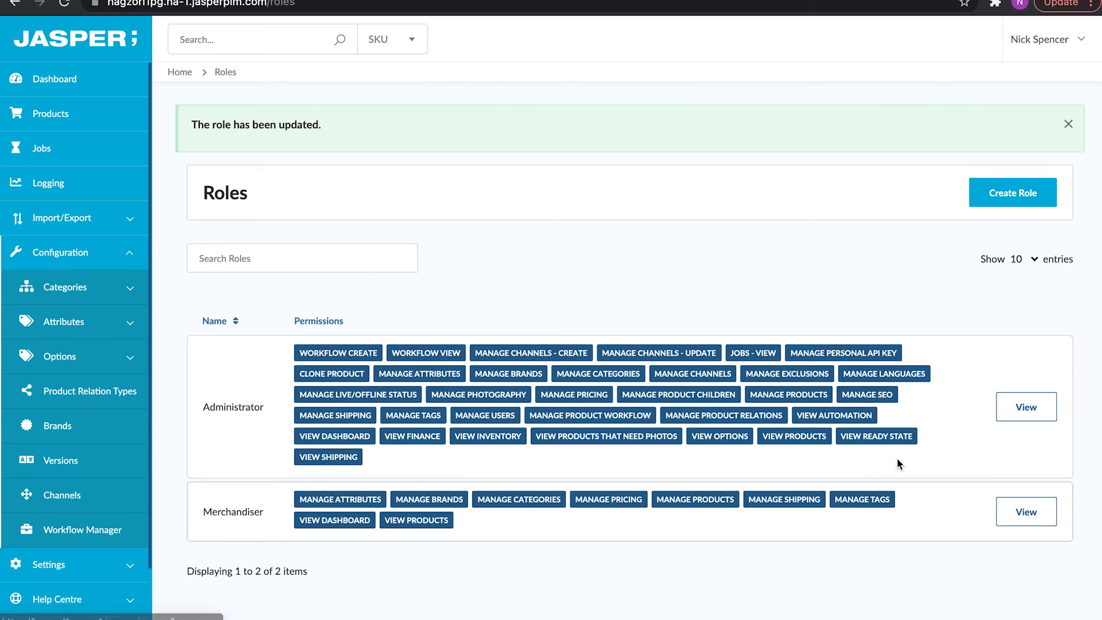
click(1026, 407)
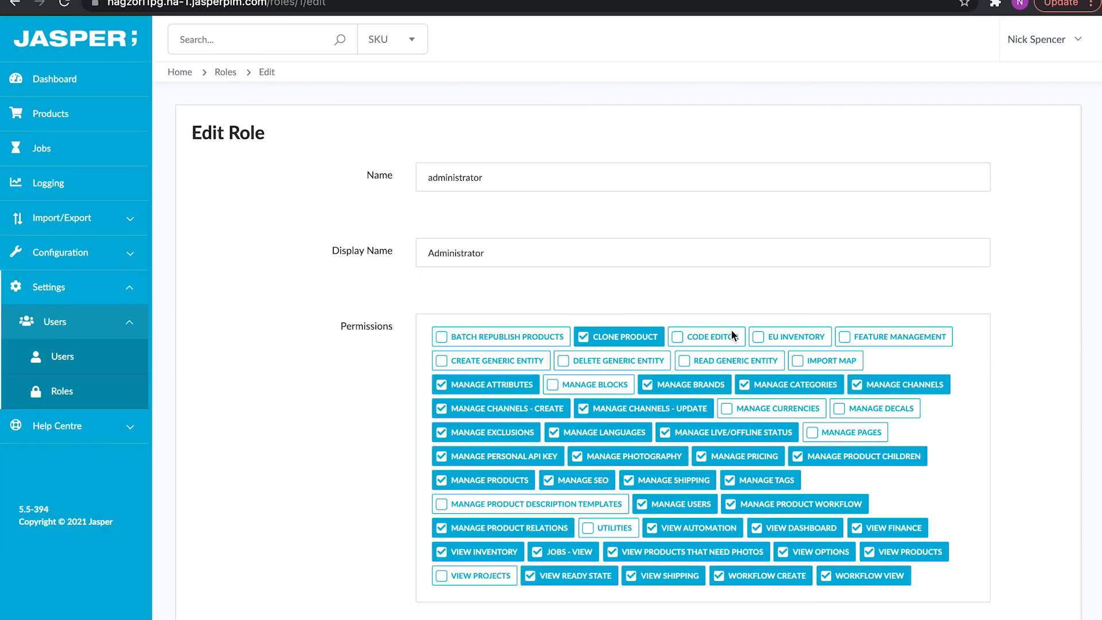
Remove View Products from the Administrator role, save, and test the Products page.
click(886, 556)
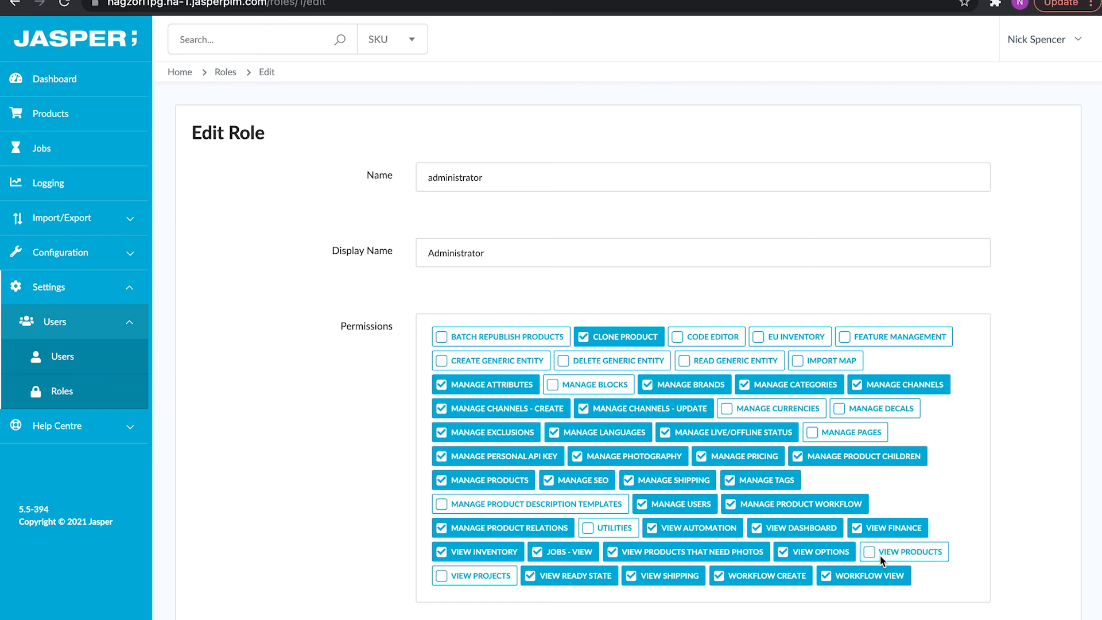
scroll(766, 363, down, 3)
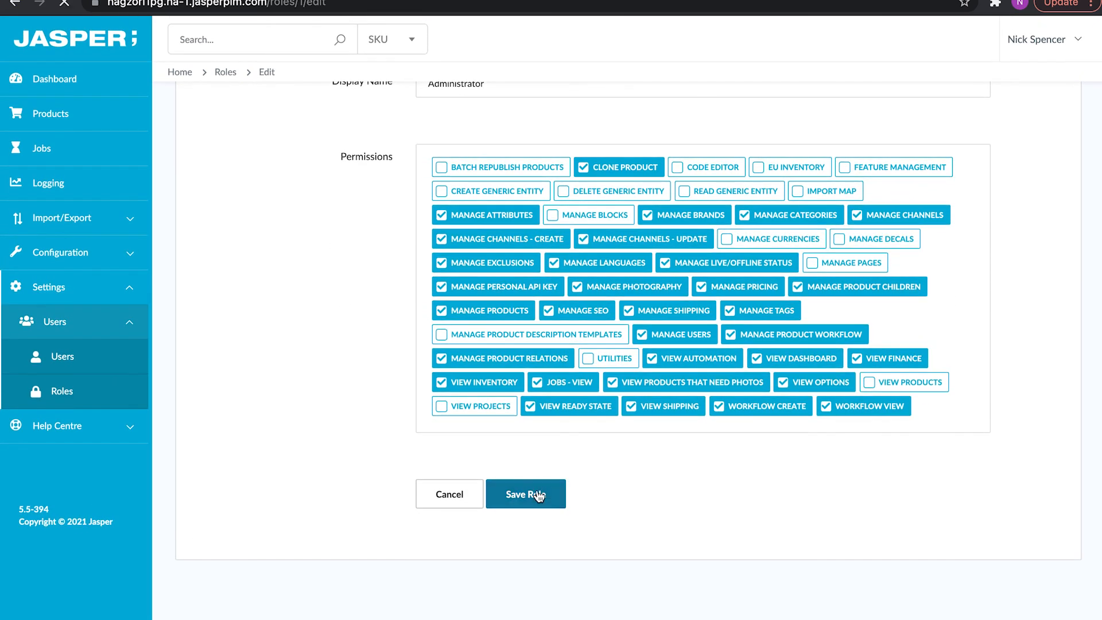
click(526, 493)
click(146, 119)
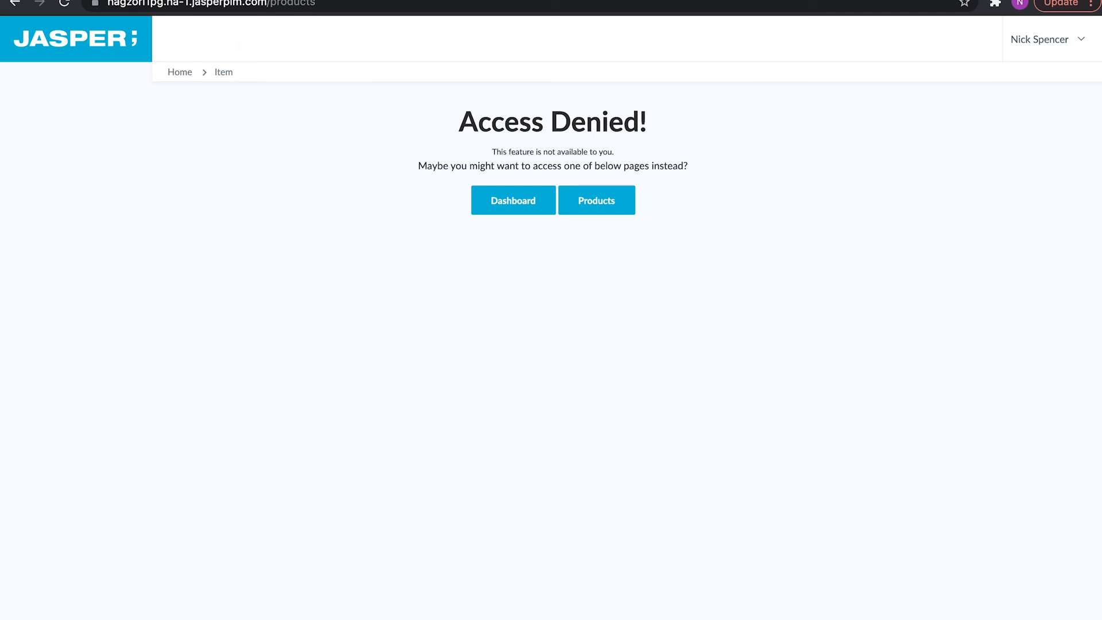
Re-tick View Products on the Administrator role, save, and open the Products list showing three products.
click(15, 2)
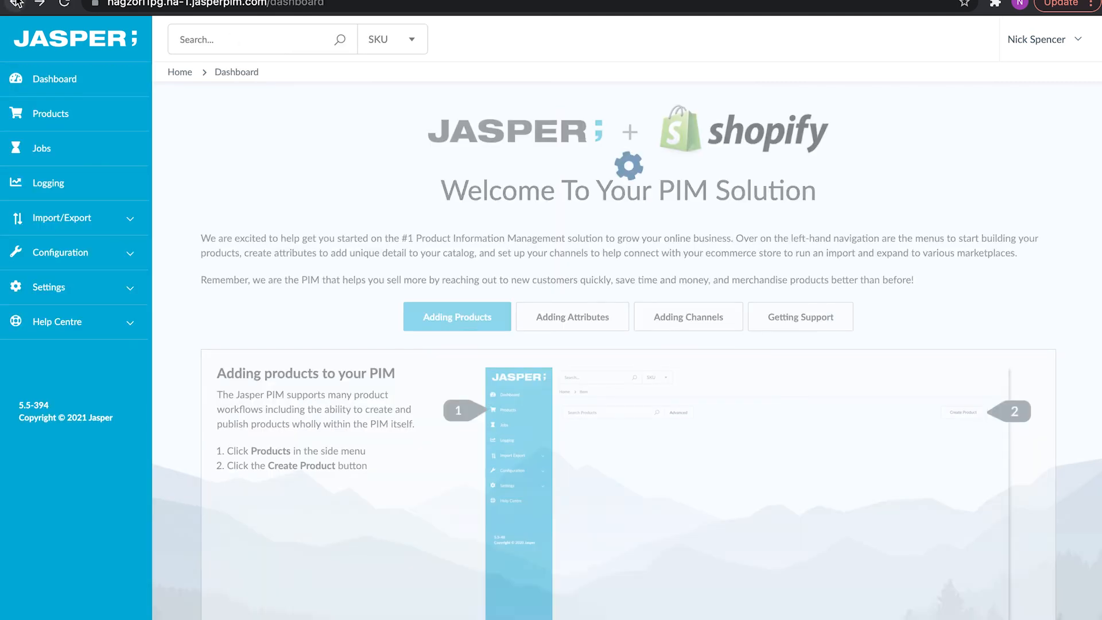
click(63, 253)
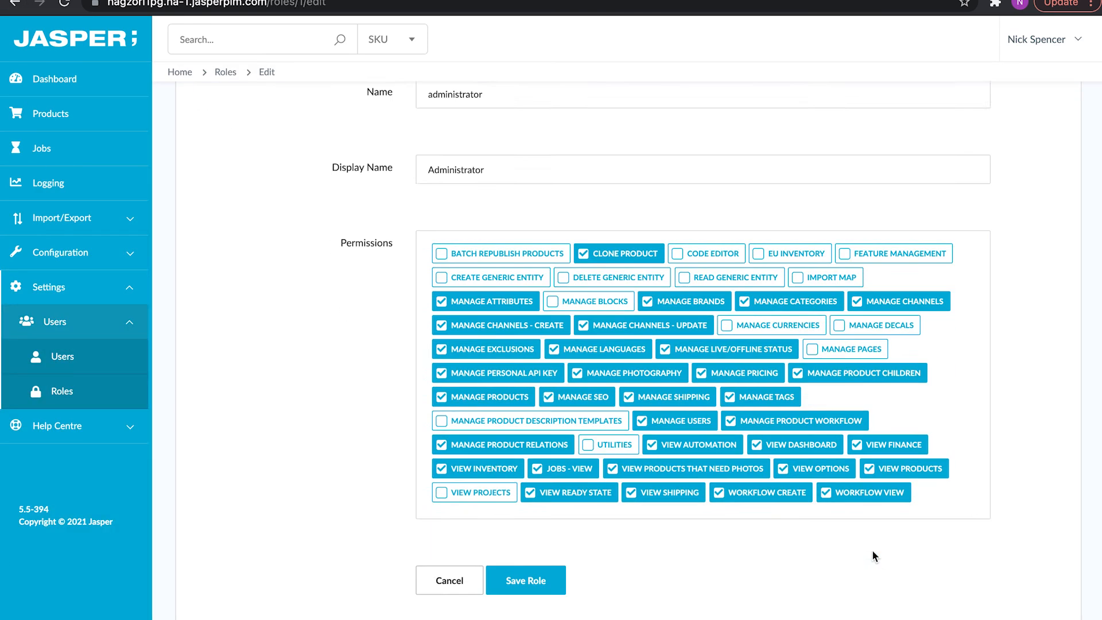
scroll(874, 555, down, 3)
click(500, 504)
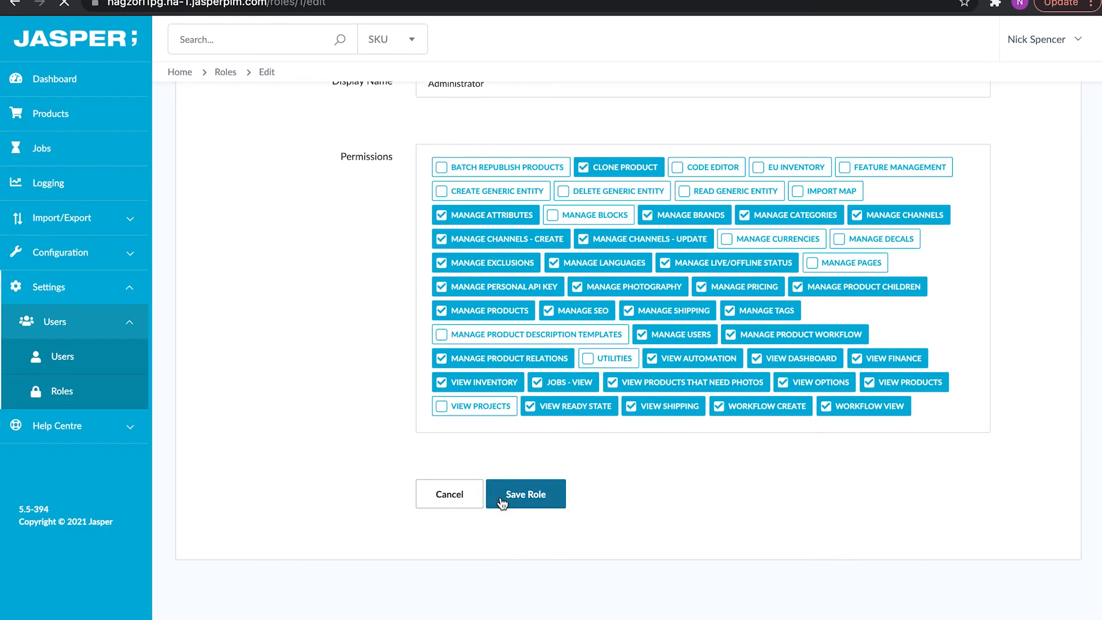
click(61, 93)
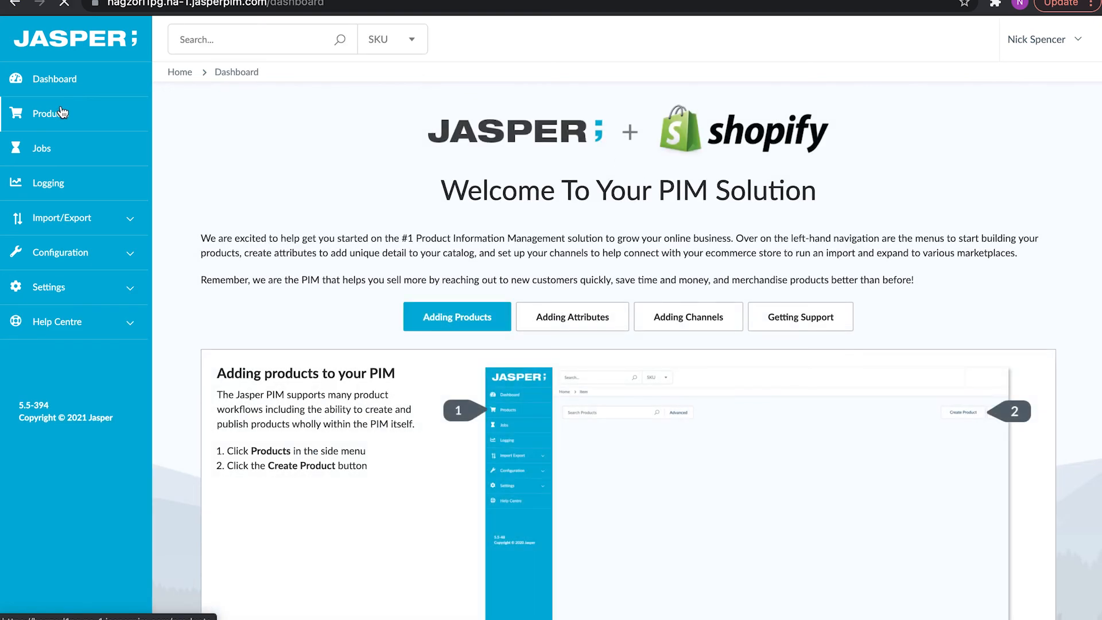
click(60, 113)
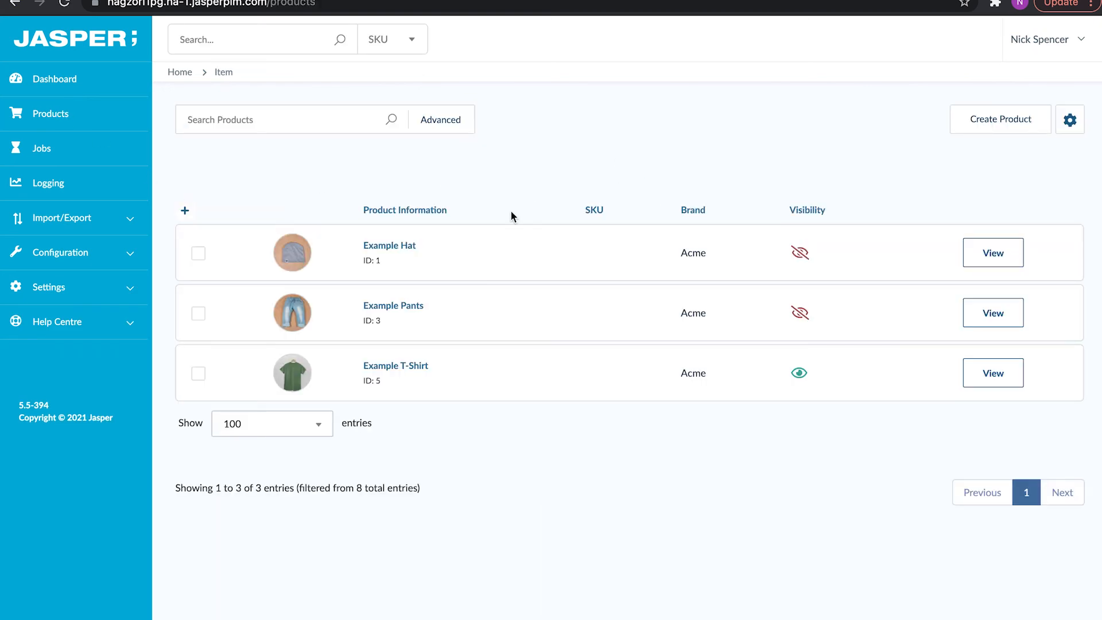